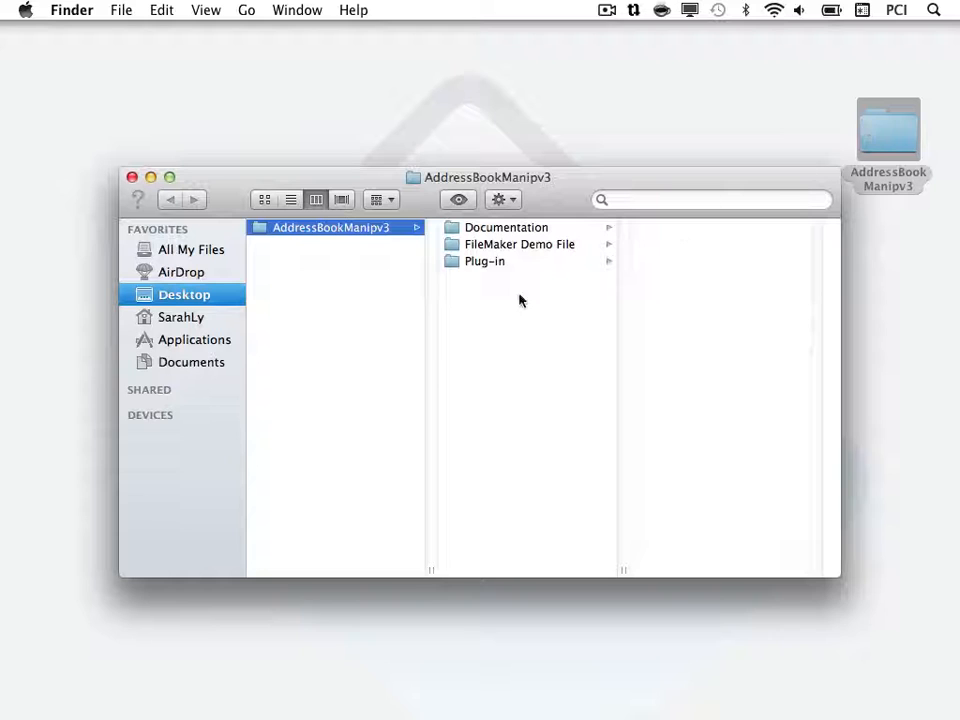
Copy the PCABAddressBookManipulator.fmplugin file from the Plug-in folder.
click(491, 262)
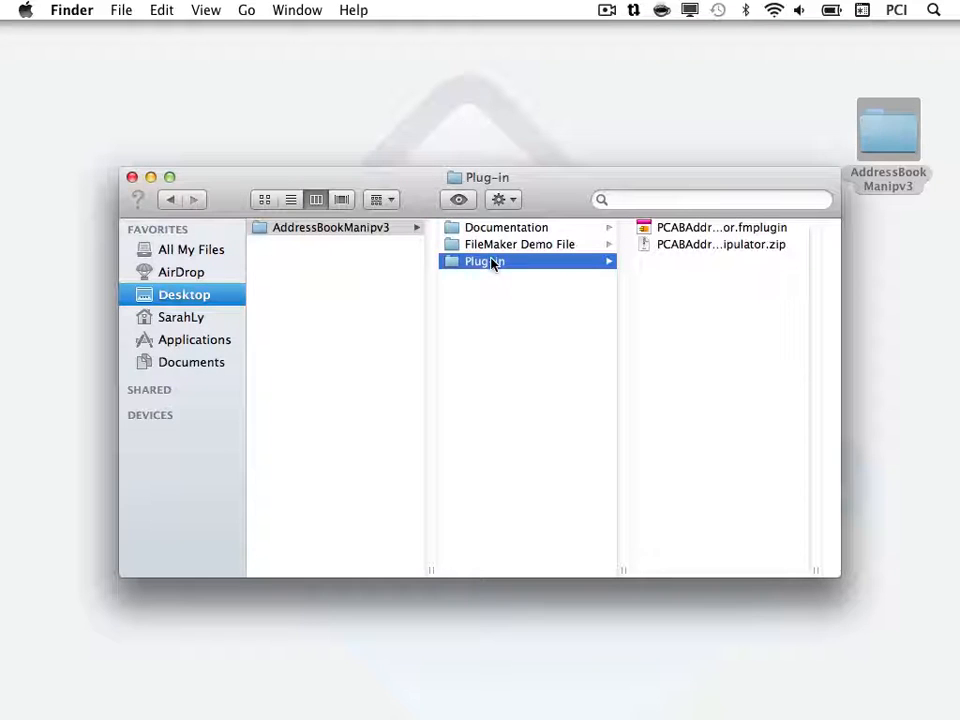
click(707, 228)
right_click(594, 230)
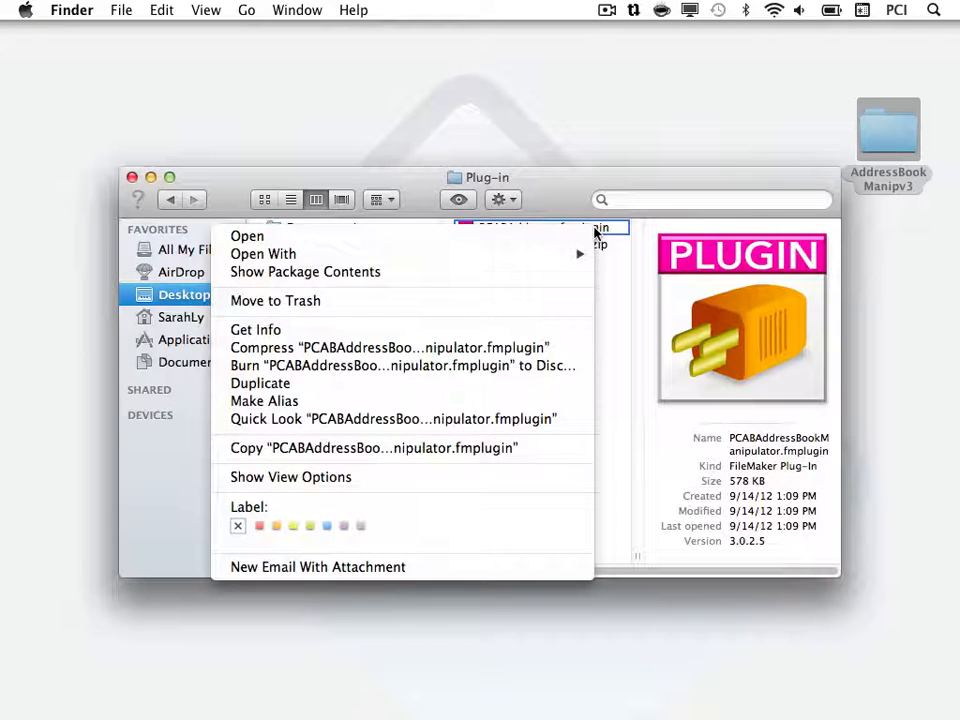
click(533, 449)
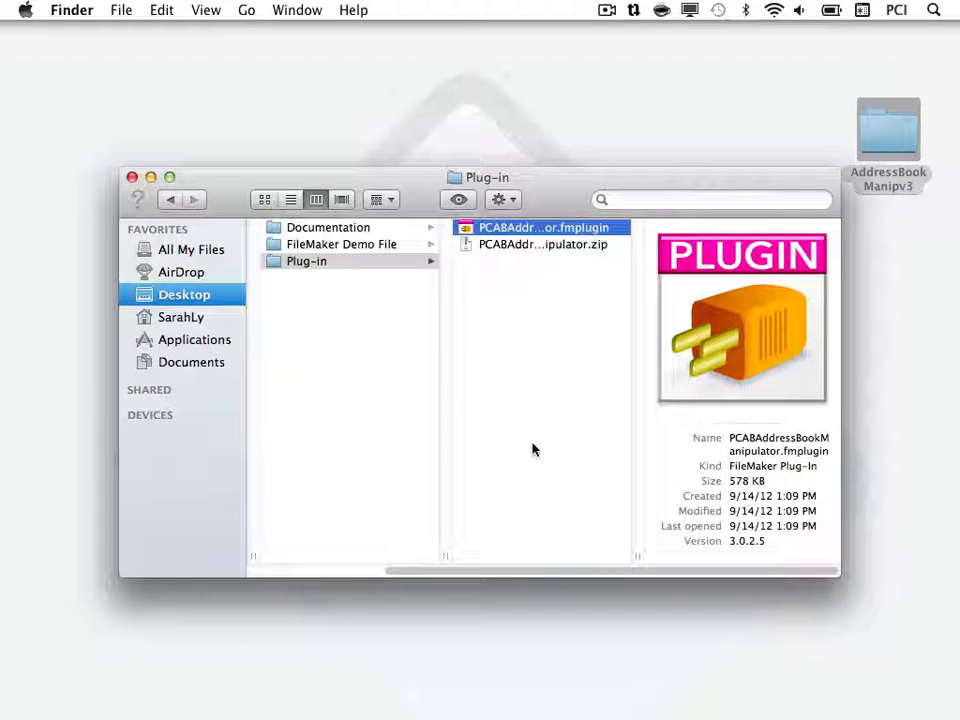
Paste the plug-in into ~/Library/Application Support/FileMaker/Extensions.
click(247, 11)
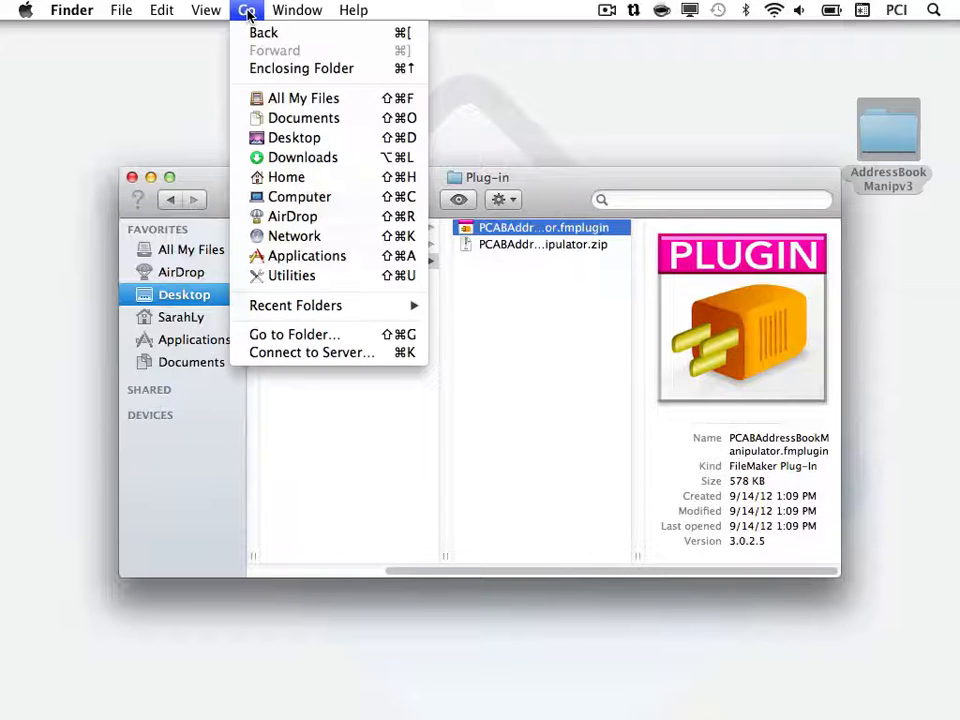
click(362, 343)
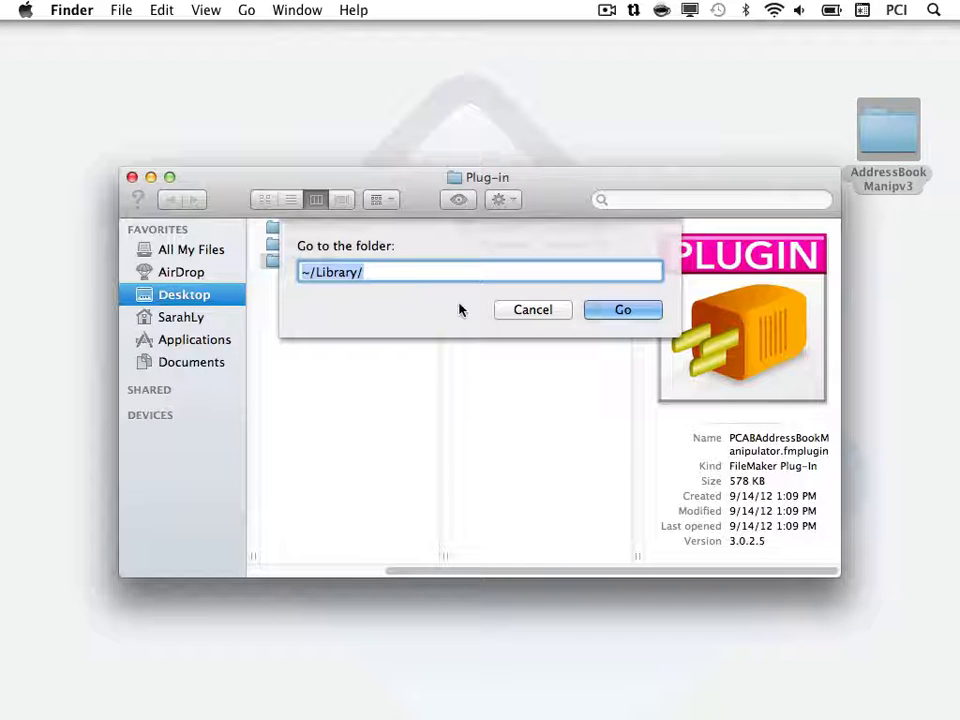
click(600, 313)
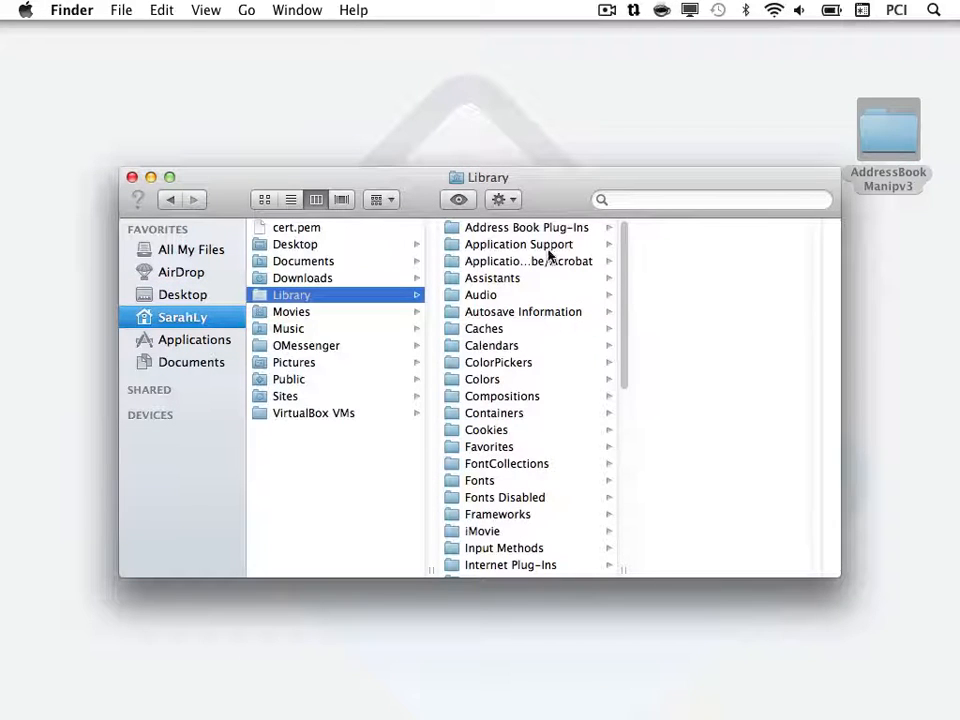
click(558, 247)
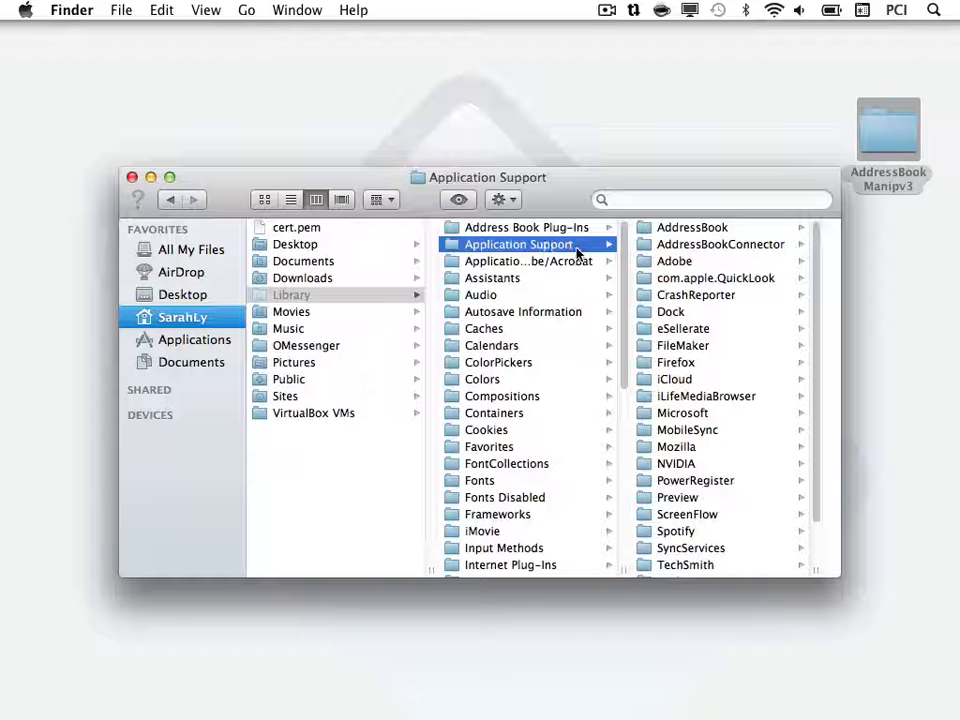
click(718, 348)
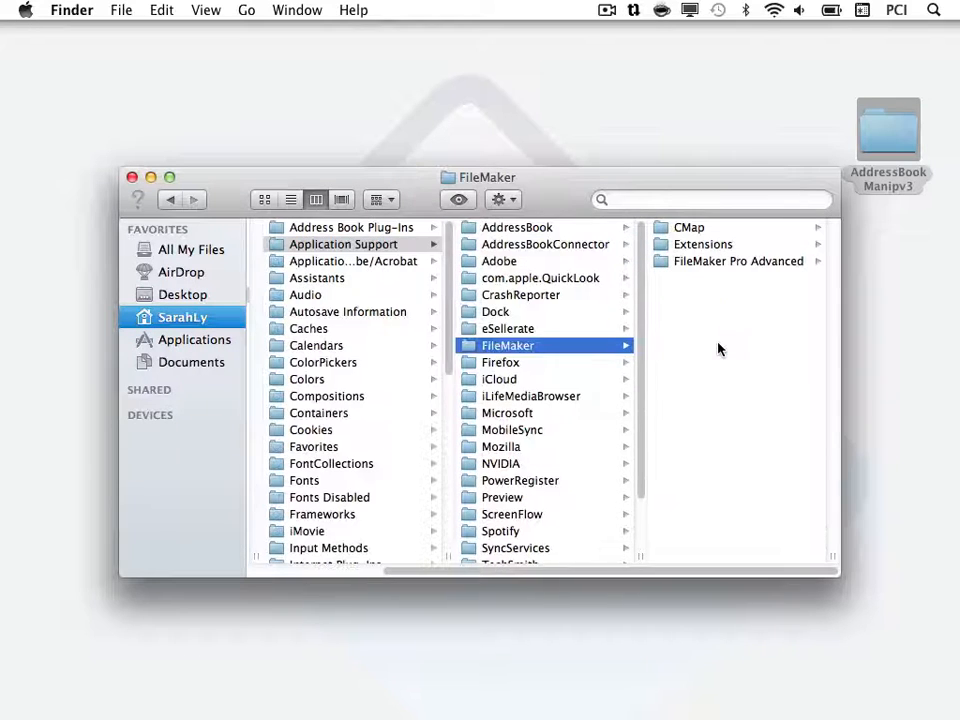
click(758, 248)
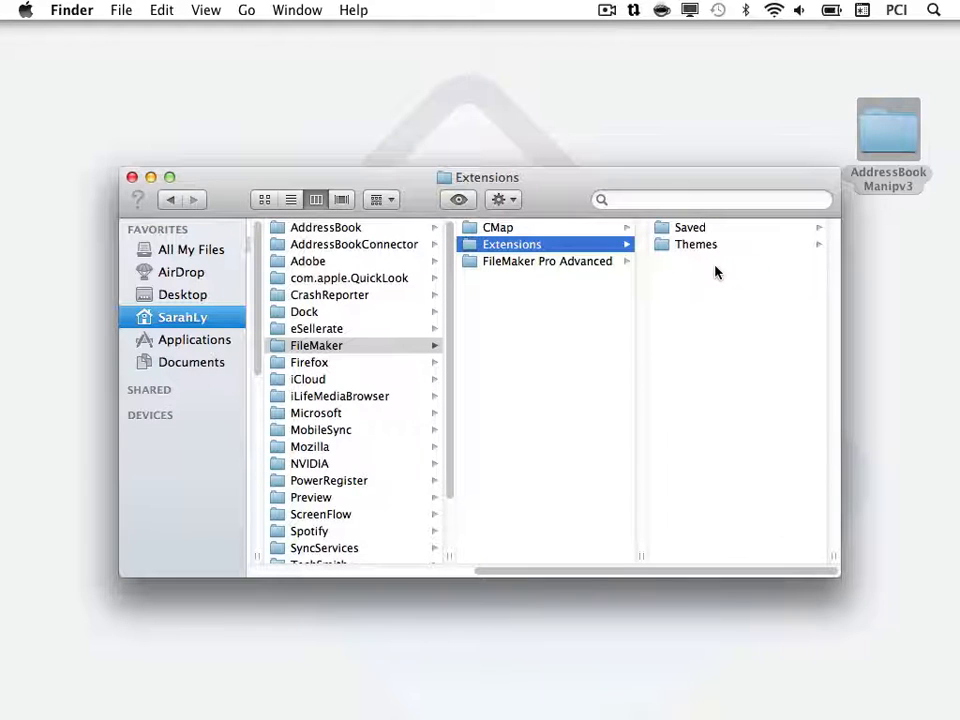
right_click(716, 272)
click(740, 333)
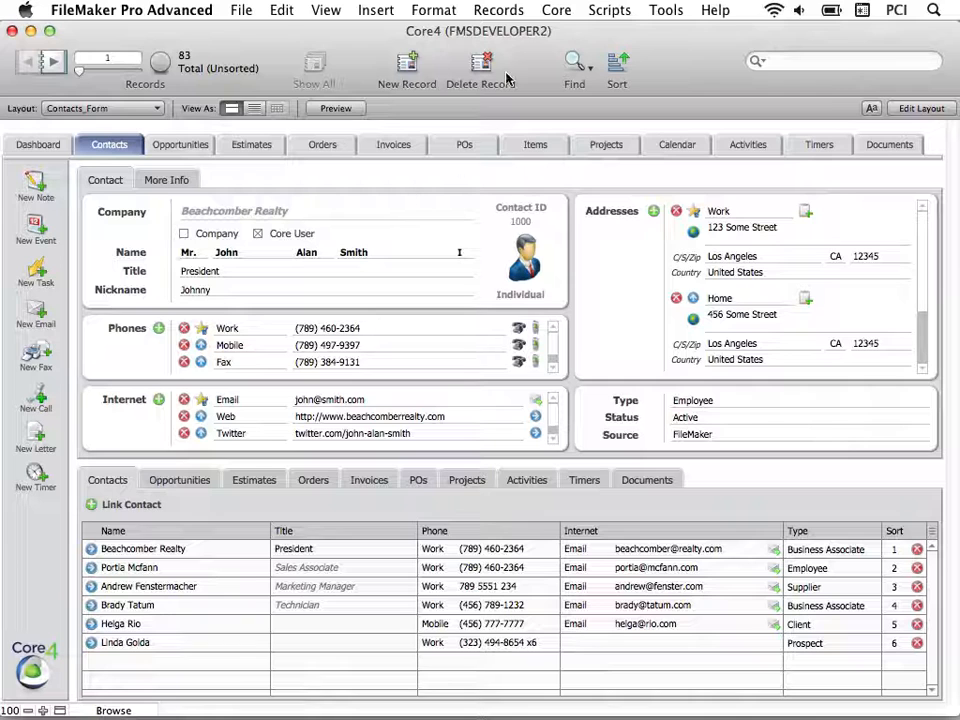
Open Core4 Preferences at Global Settings, showing the Plug-ins registration list.
click(556, 11)
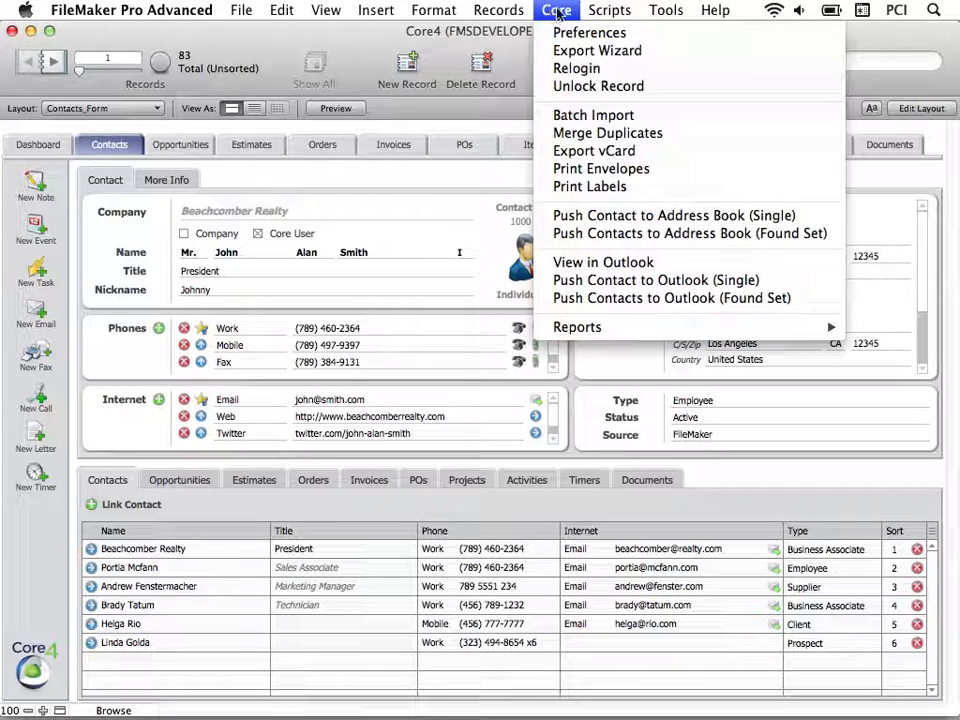
click(645, 38)
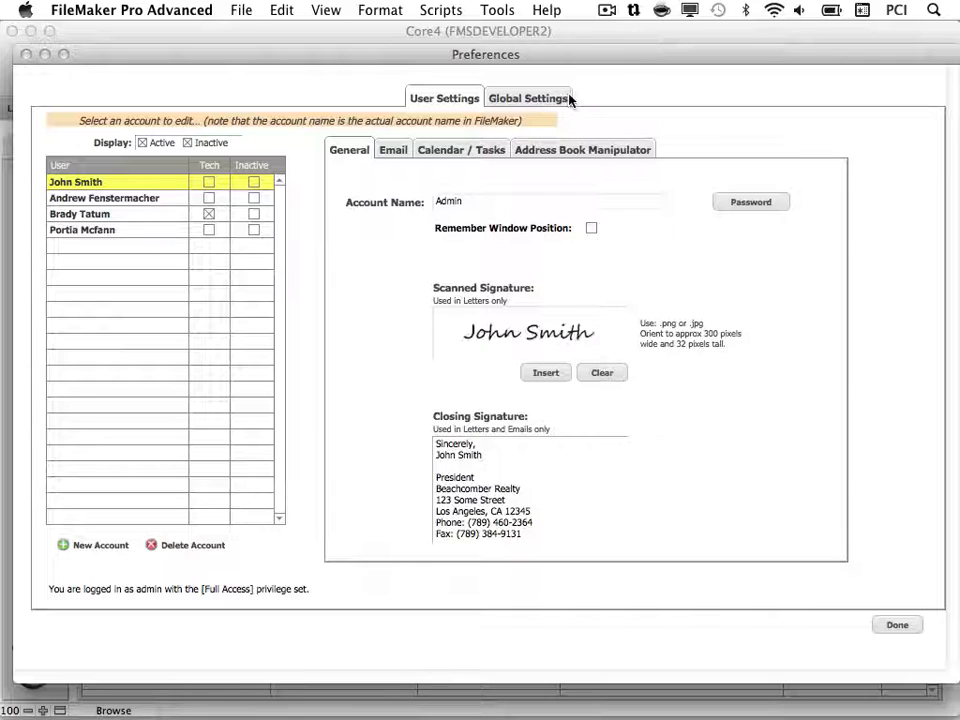
click(568, 99)
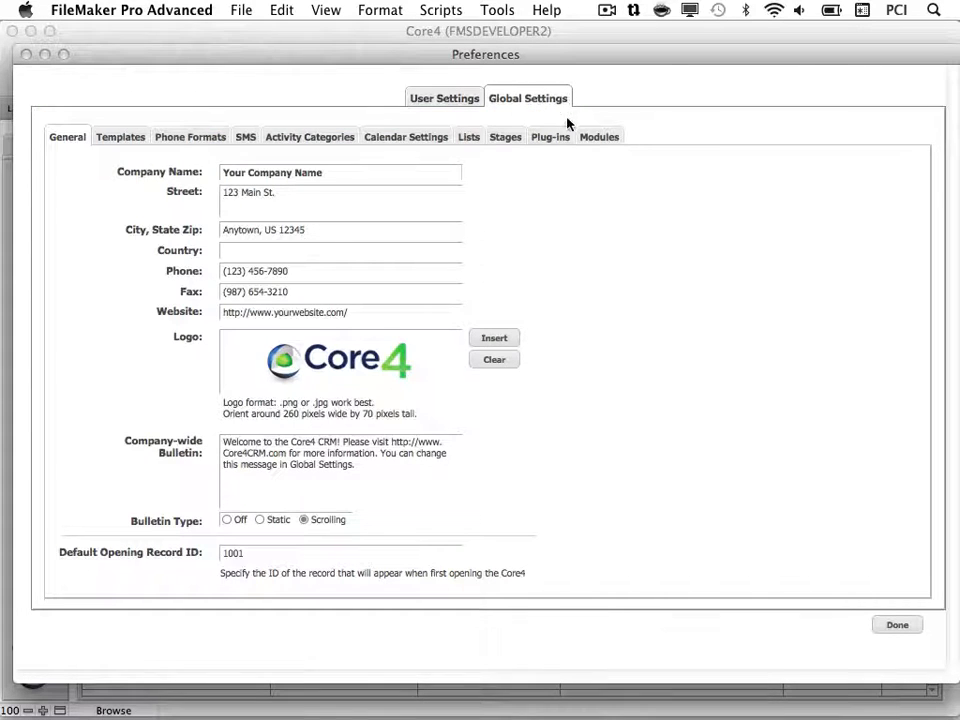
click(566, 138)
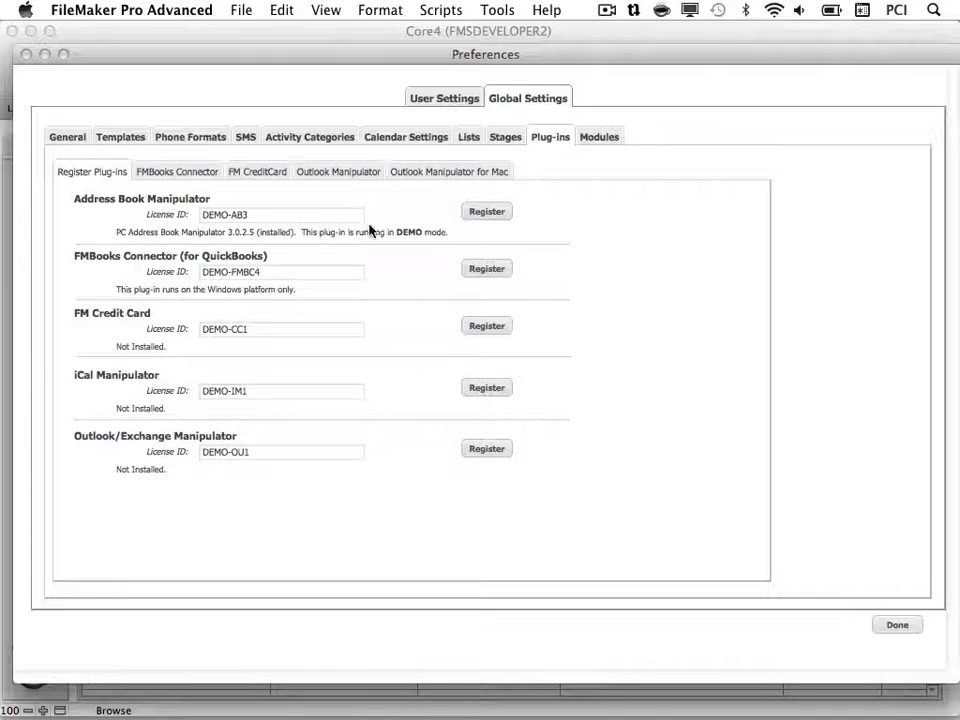
Replace the demo Address Book Manipulator licence ID with your own licence ID and register it.
click(301, 217)
drag(242, 214, 204, 214)
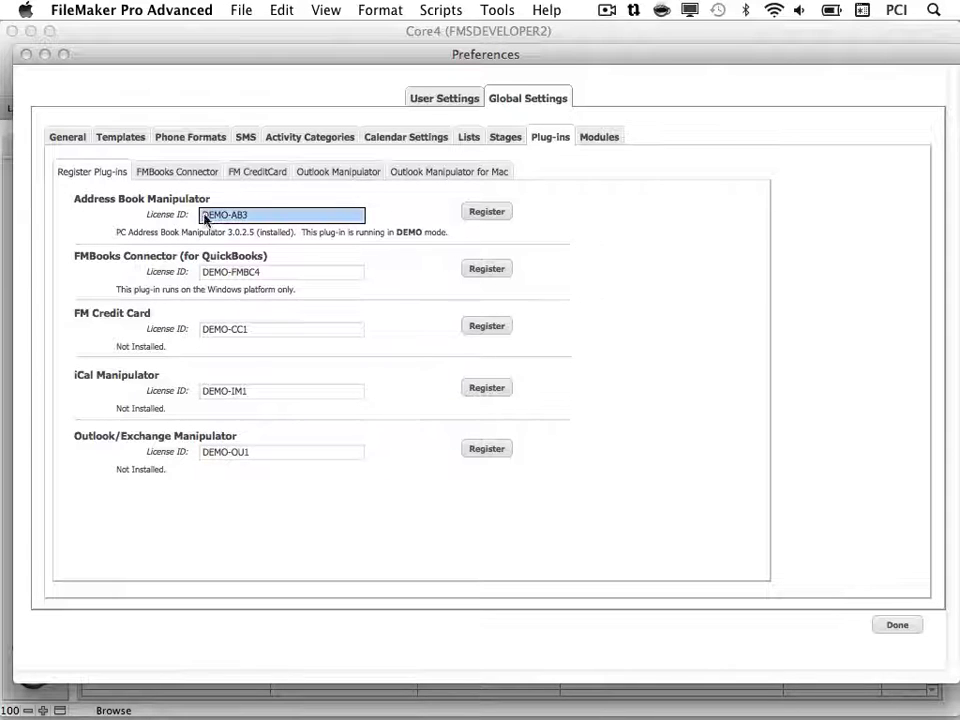
text(yourLice)
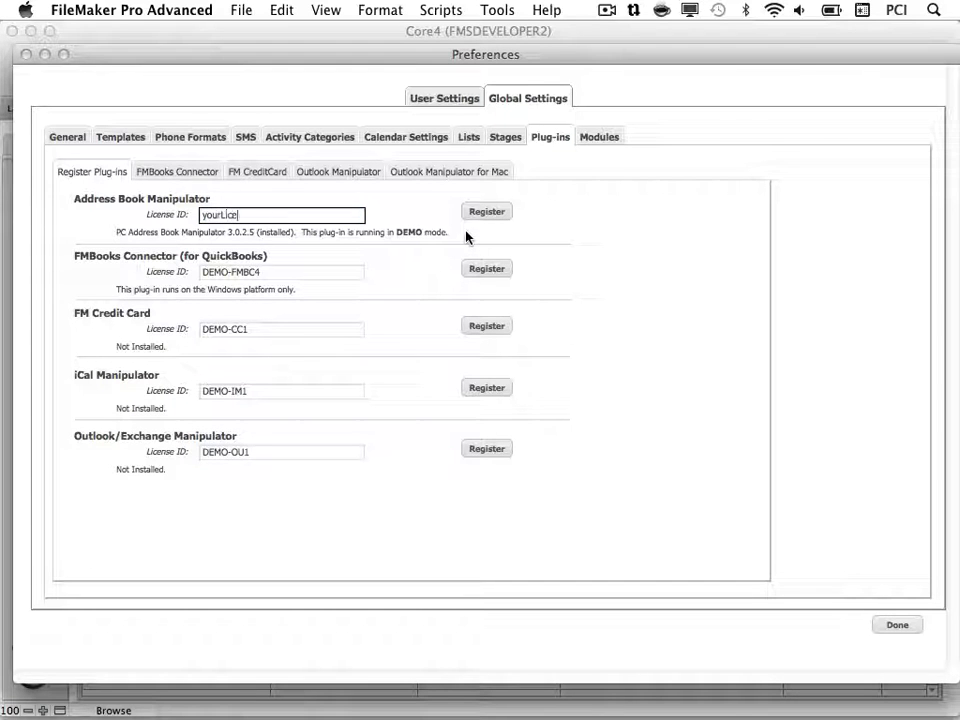
text(nseID)
key(Return)
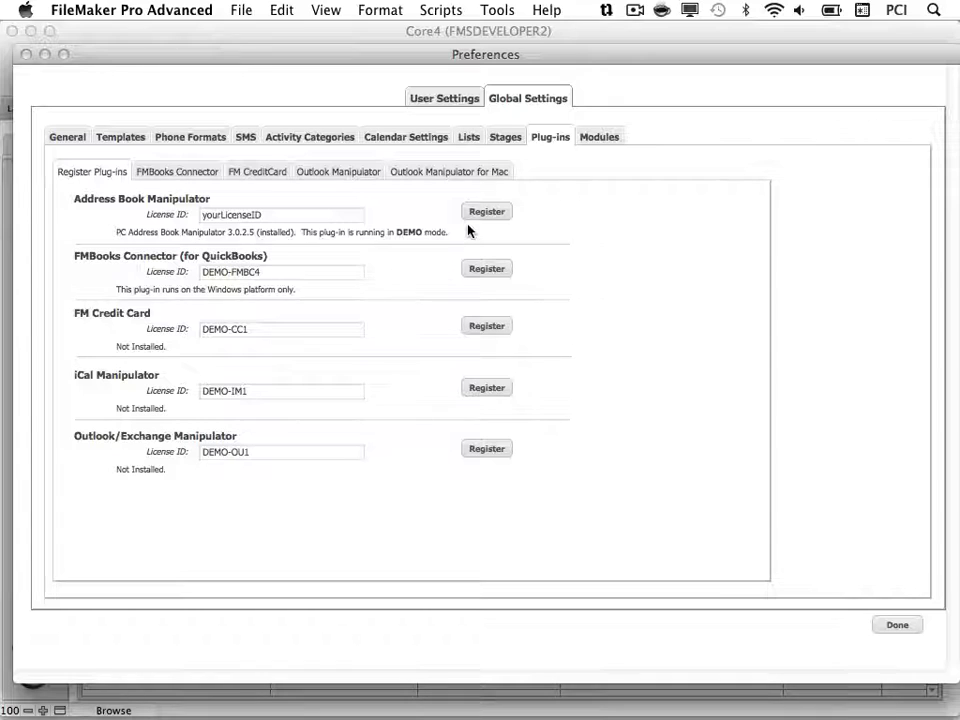
click(484, 212)
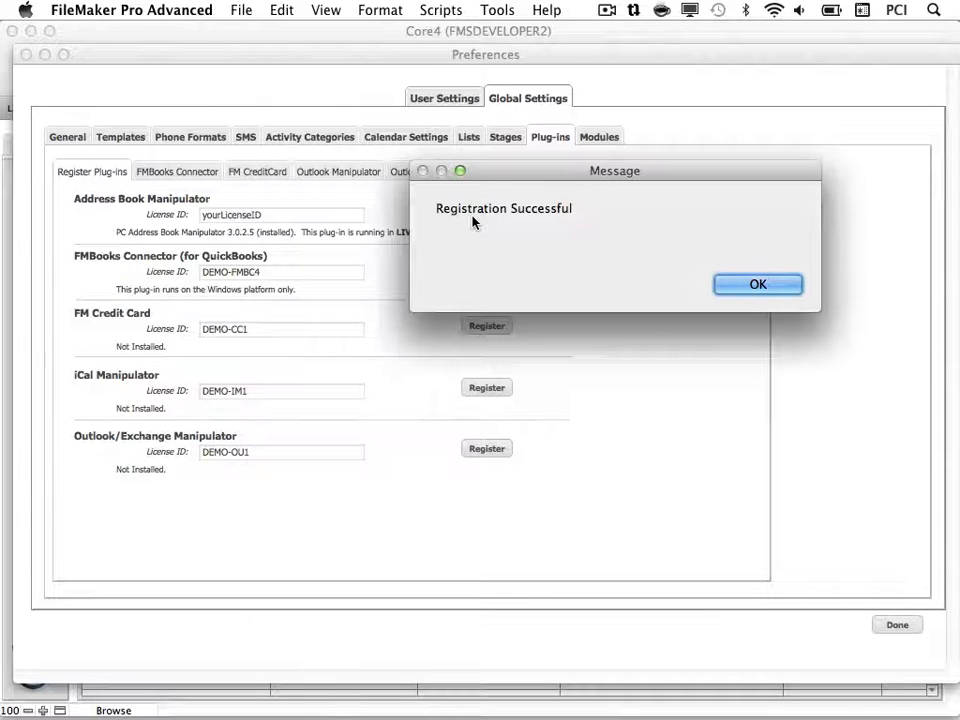
click(751, 286)
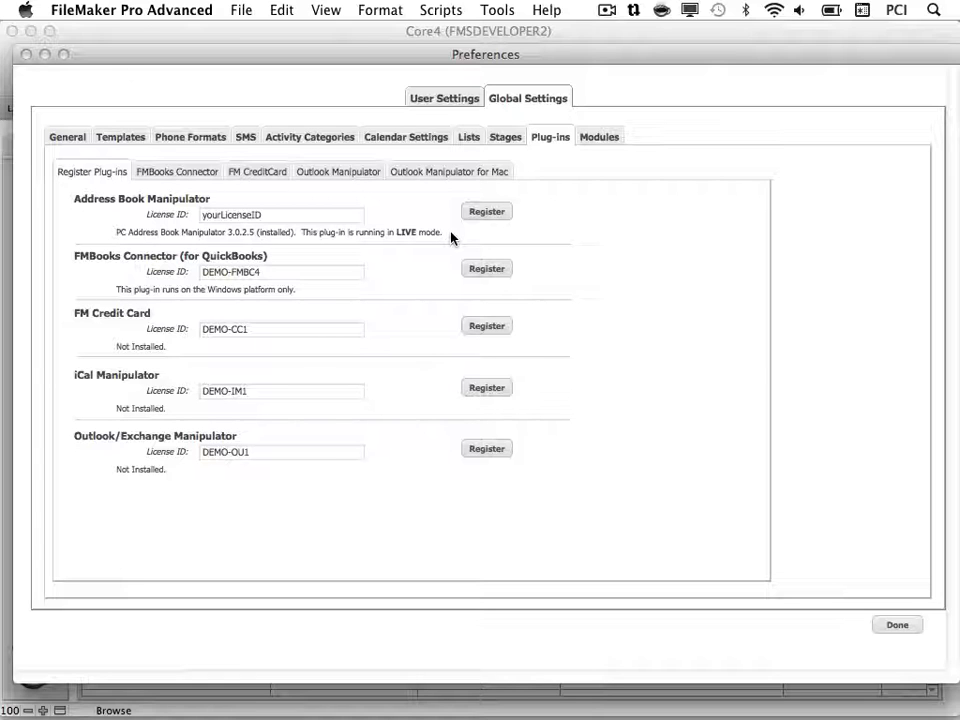
click(468, 100)
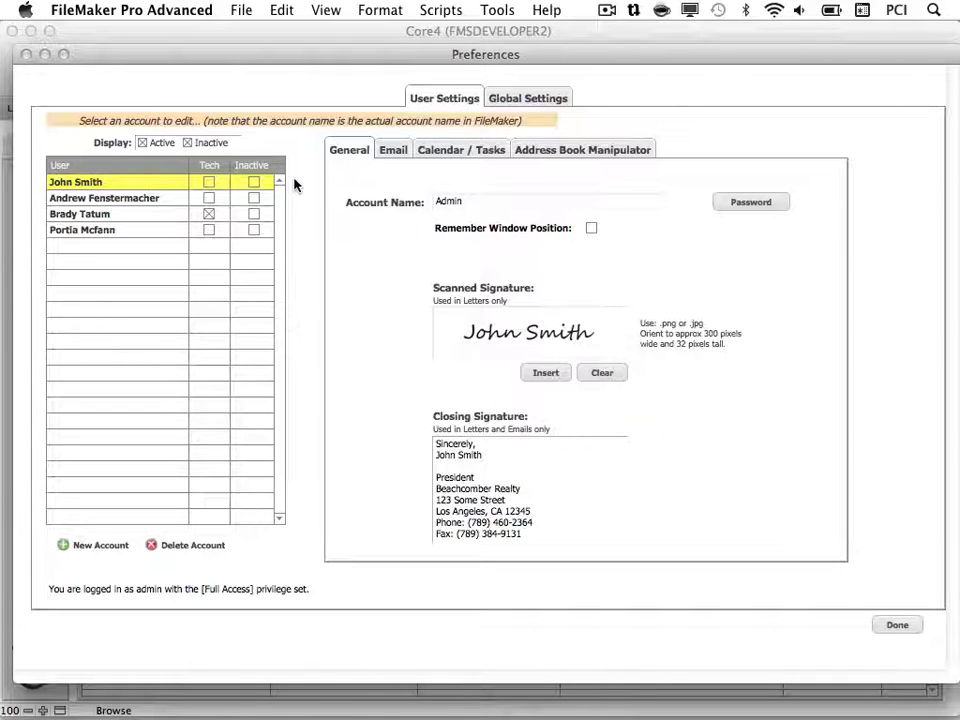
Set the Address Book Group Name in User Settings to 'Core4 Contacts'.
click(645, 150)
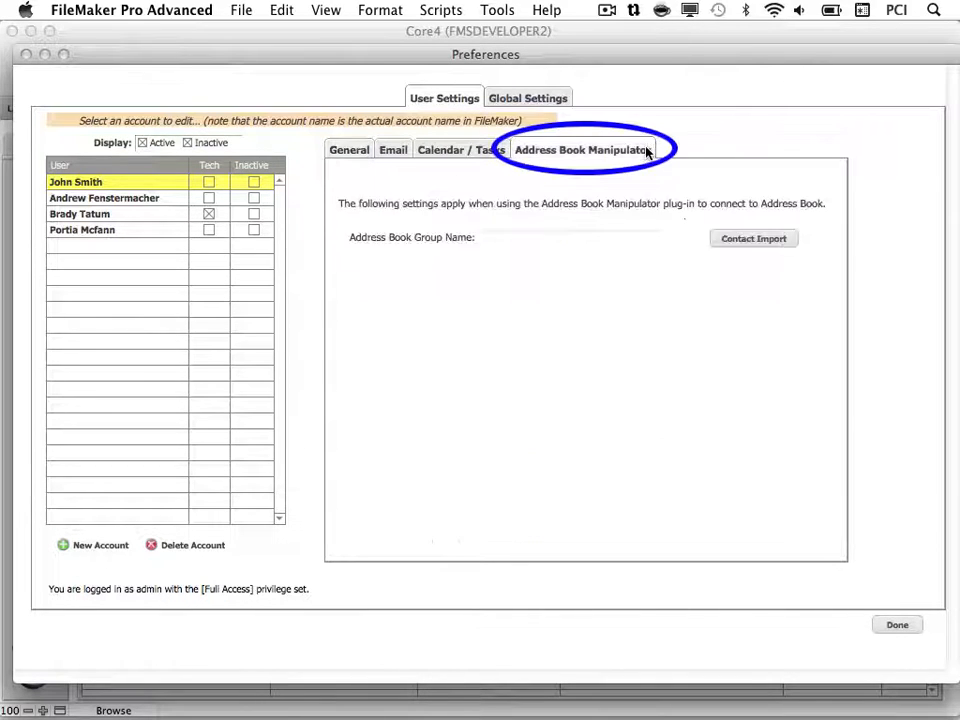
click(658, 242)
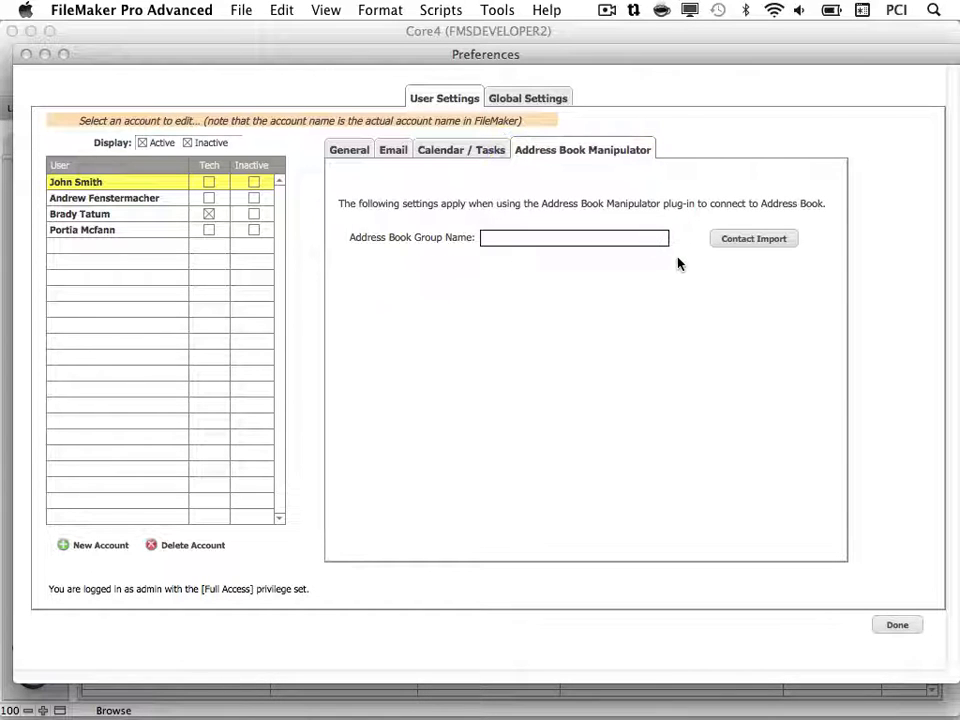
text(Core4 Co)
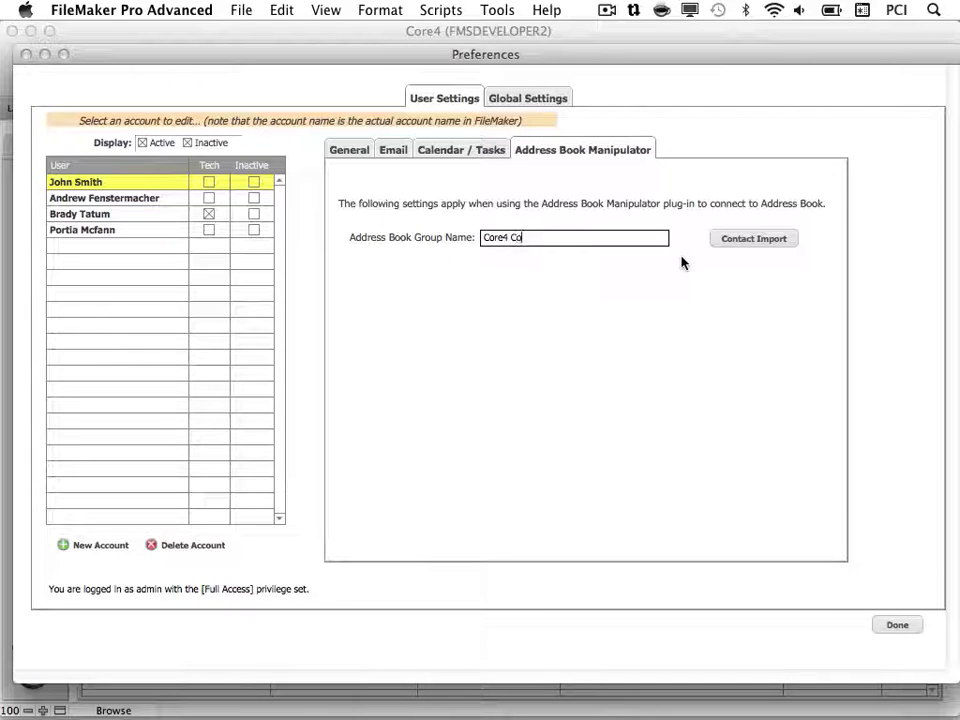
text(ntacts)
click(693, 258)
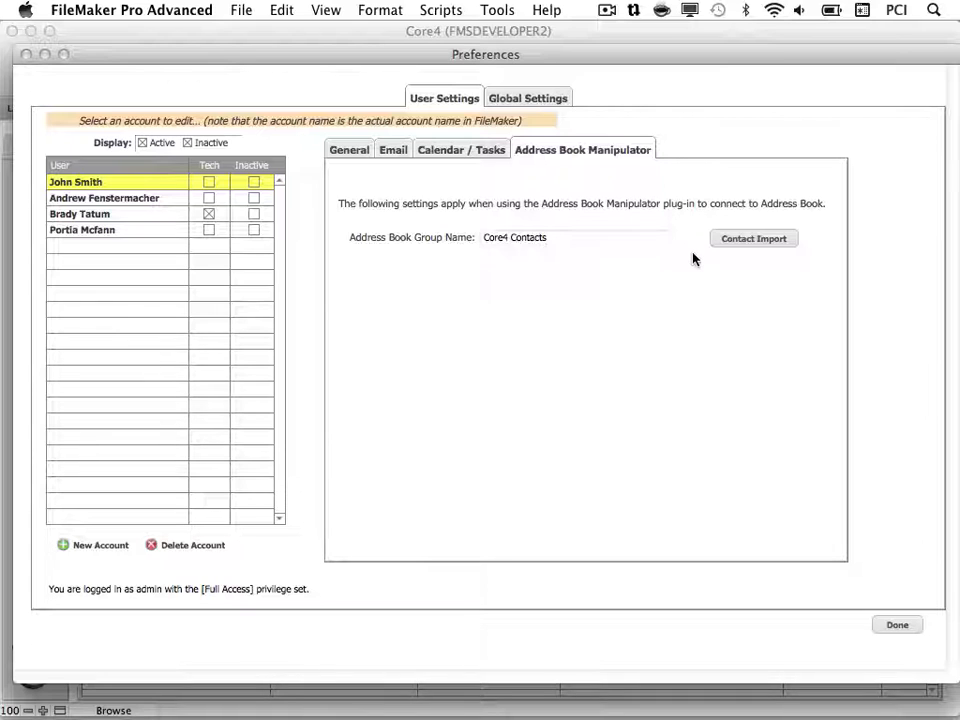
Copy the 'Core4 Contacts' group name.
click(634, 238)
right_click(641, 244)
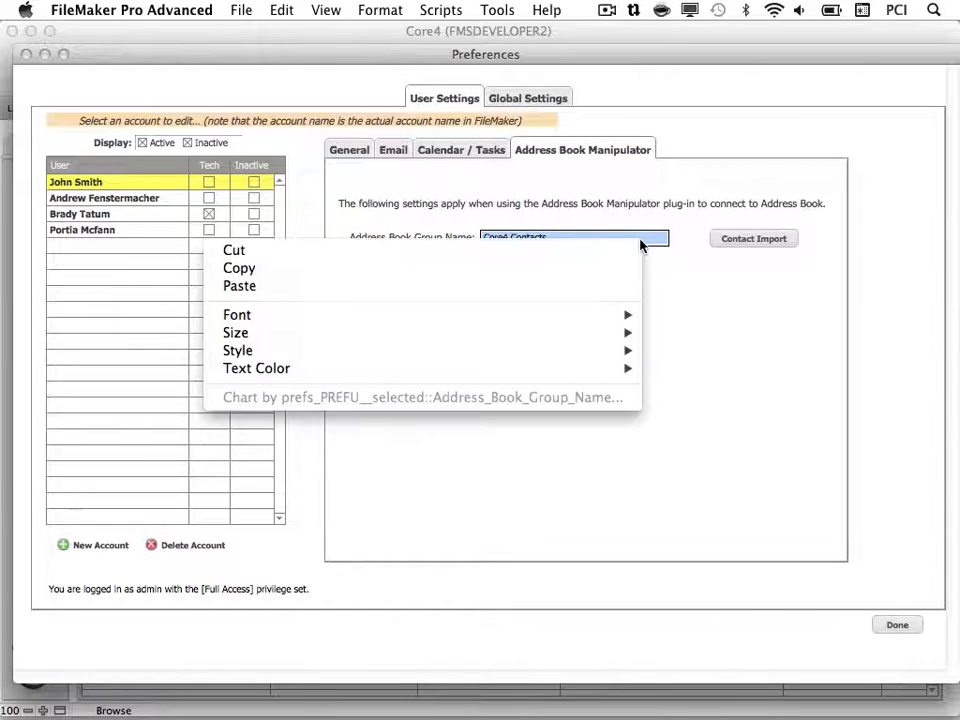
click(534, 268)
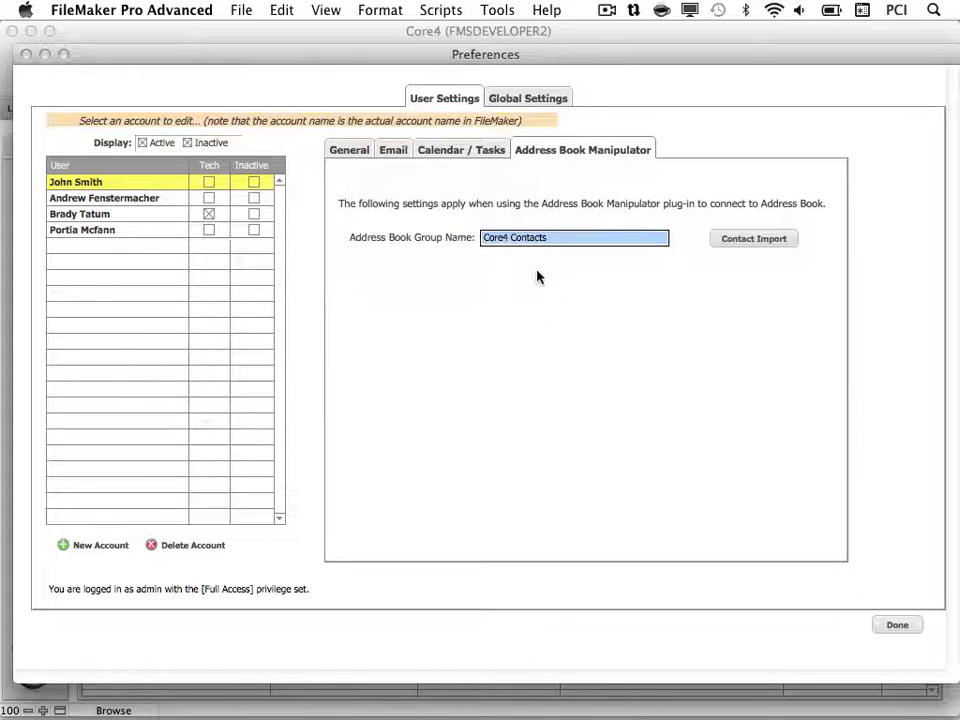
In Address Book, create a new group named 'Core4 Contacts' using the pasted name.
click(653, 695)
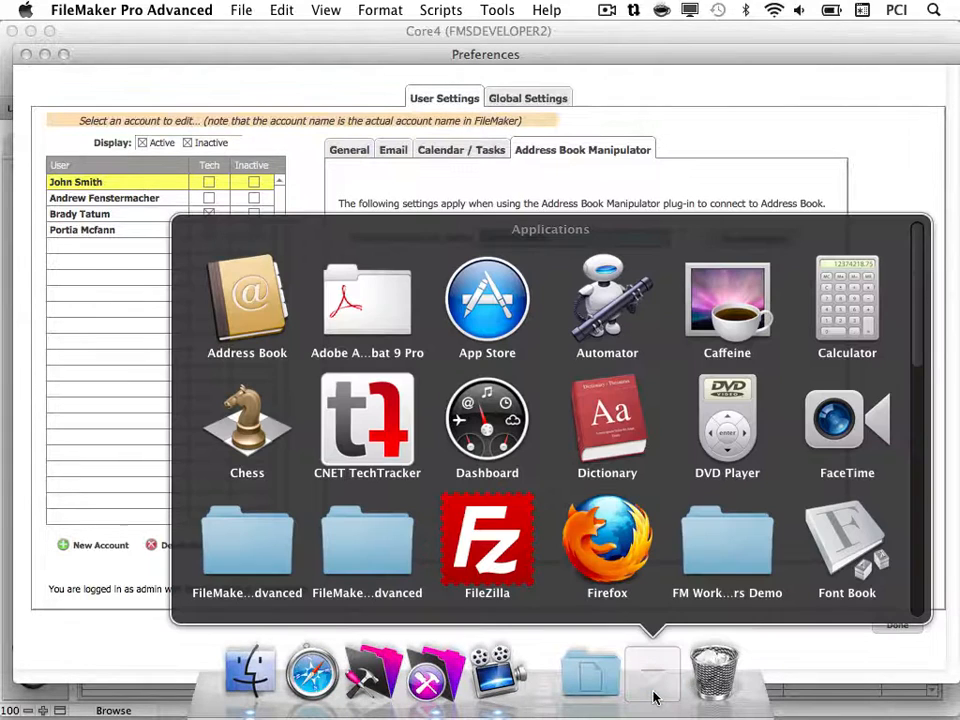
click(247, 300)
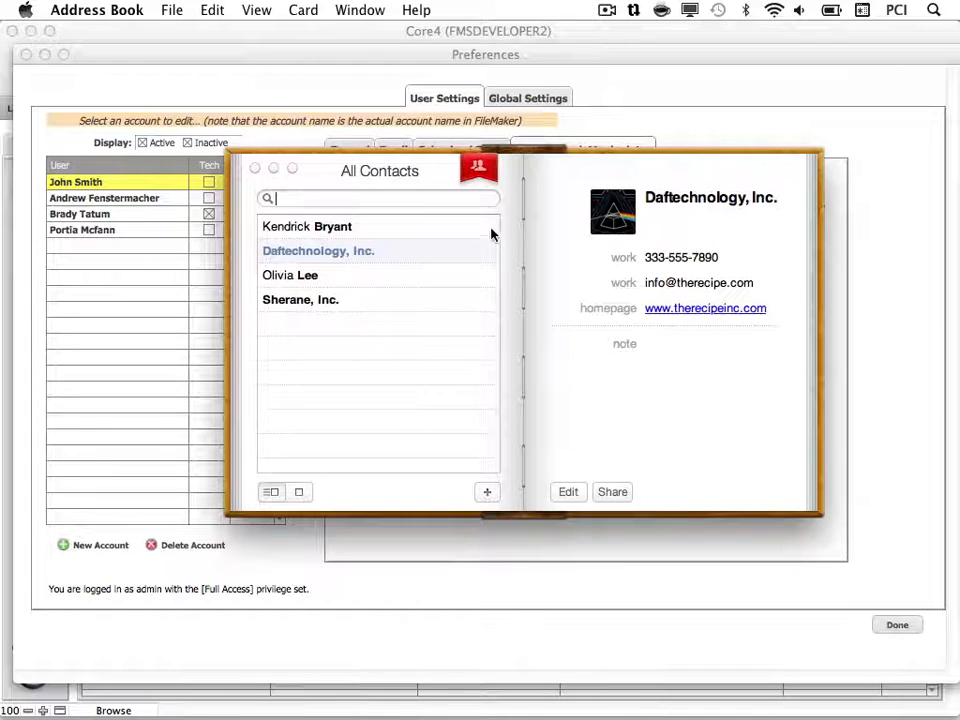
click(478, 170)
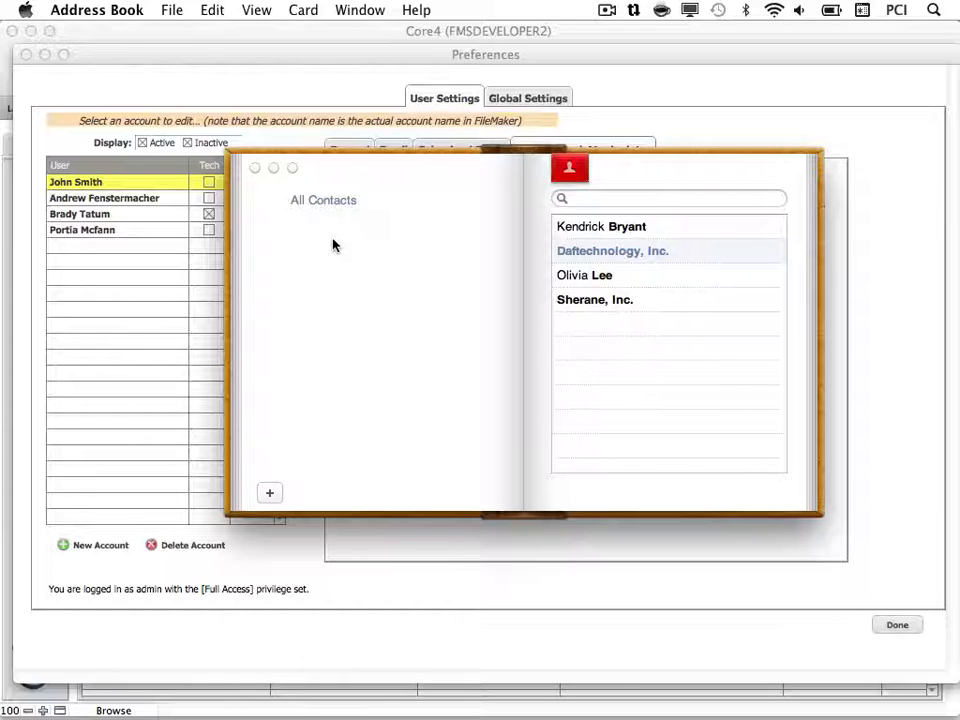
click(269, 492)
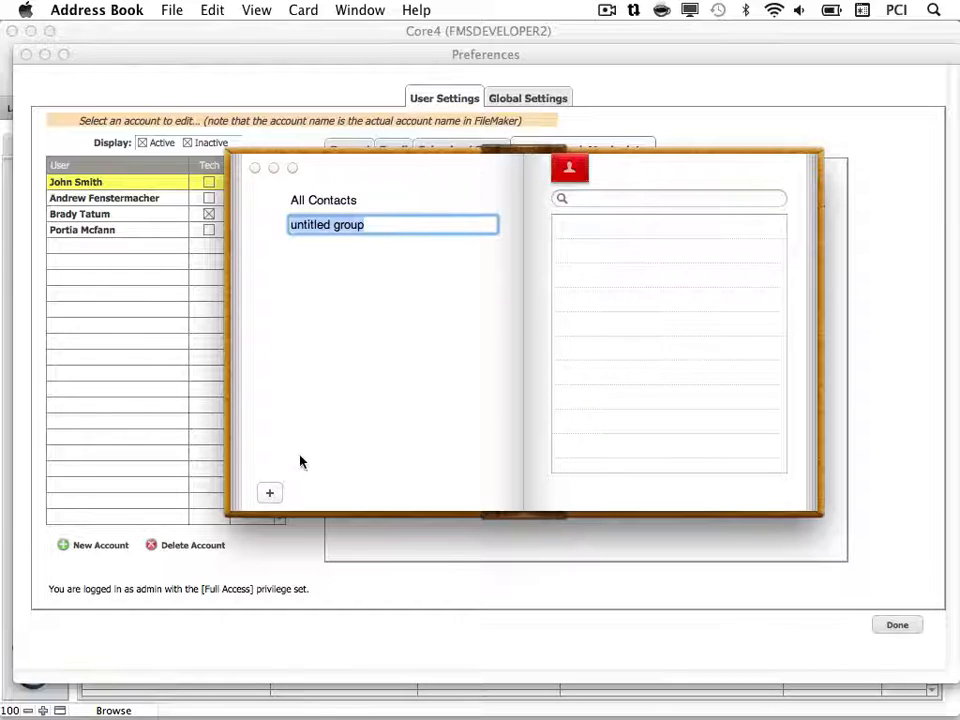
right_click(347, 222)
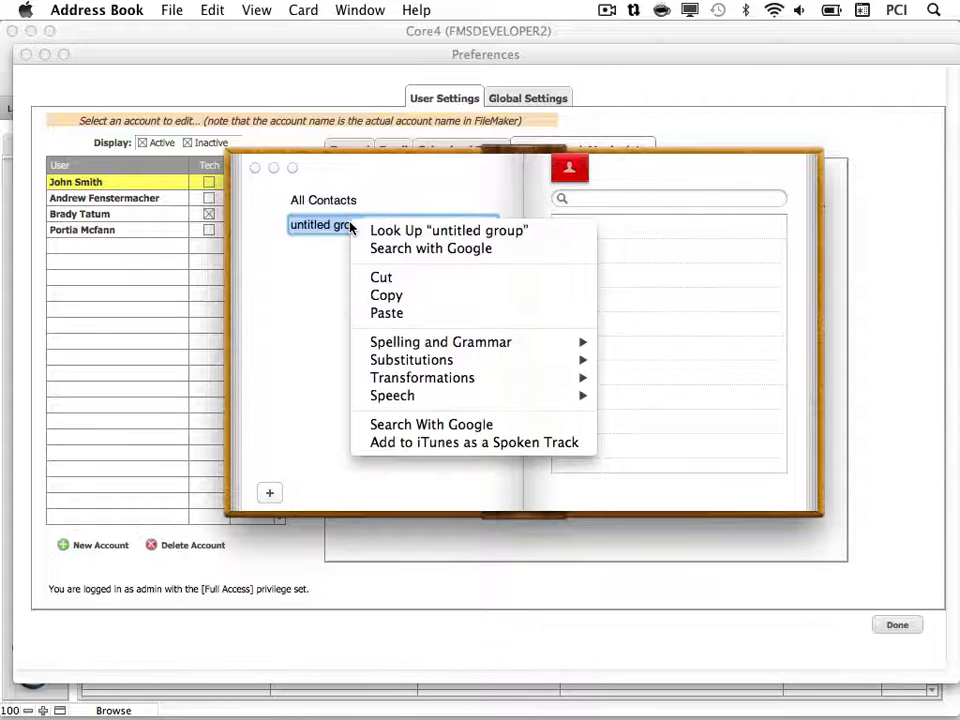
click(388, 312)
key(Return)
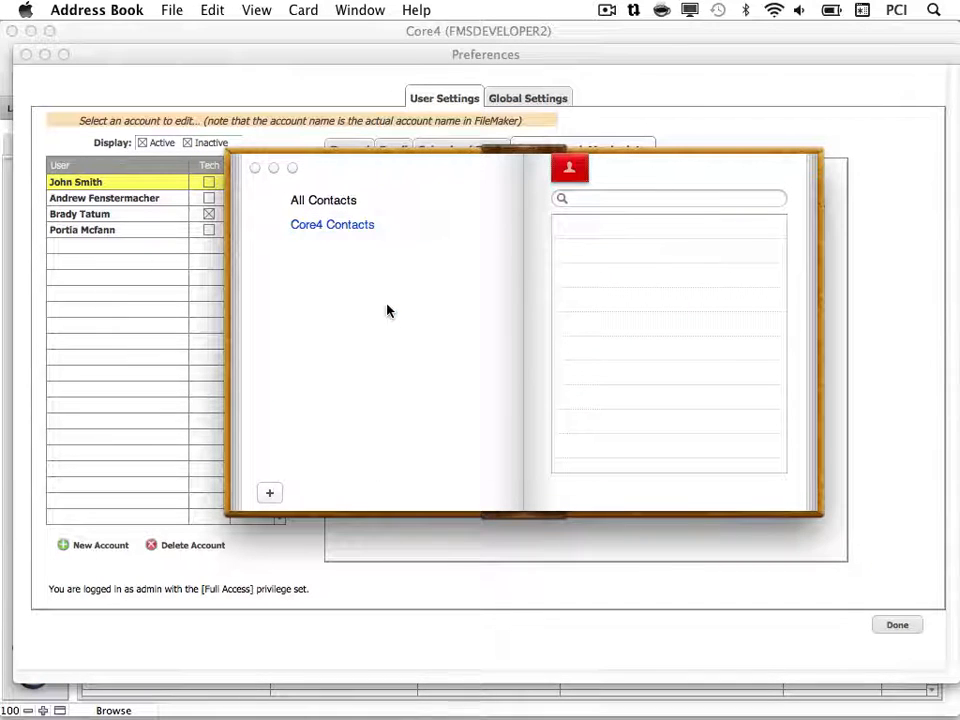
Add all four contacts to Core4 Contacts, then close the FileMaker preferences.
click(353, 205)
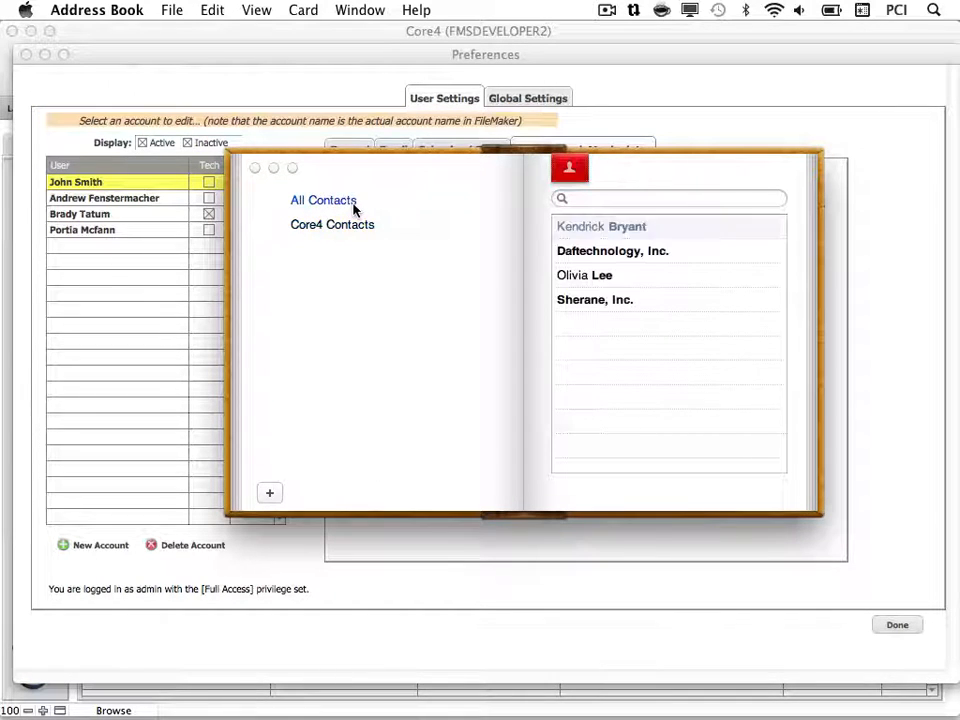
drag(634, 350, 371, 233)
click(369, 231)
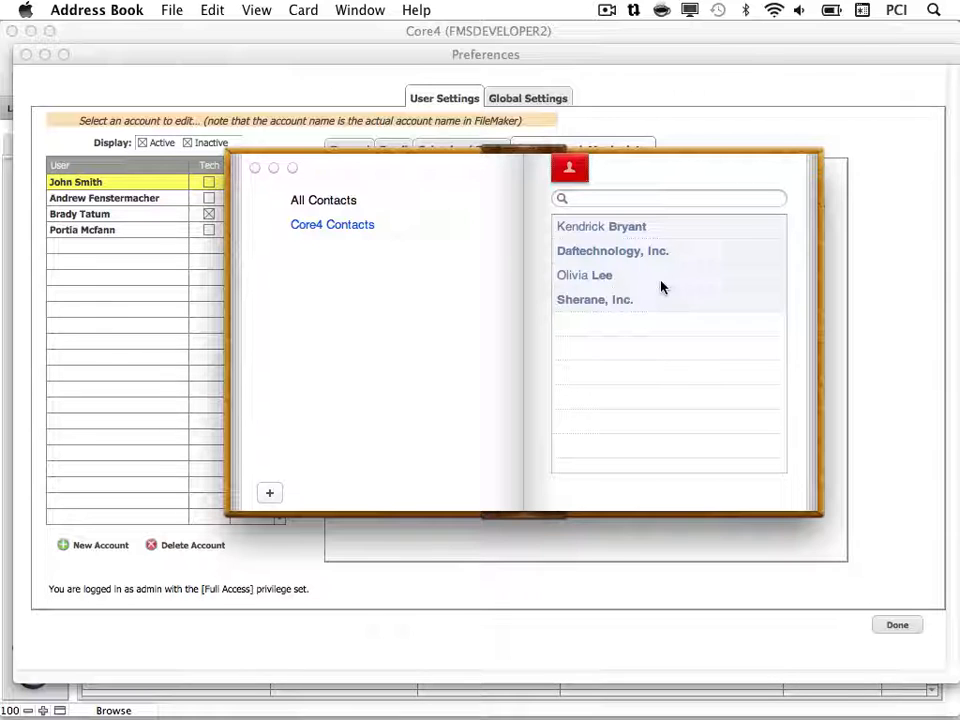
click(860, 272)
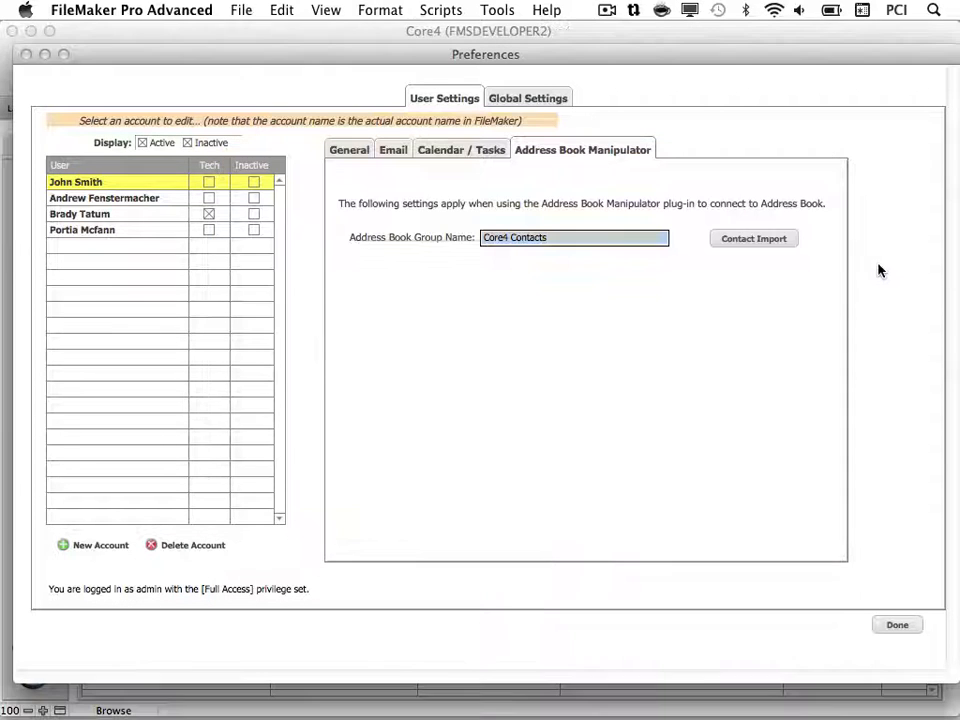
click(897, 626)
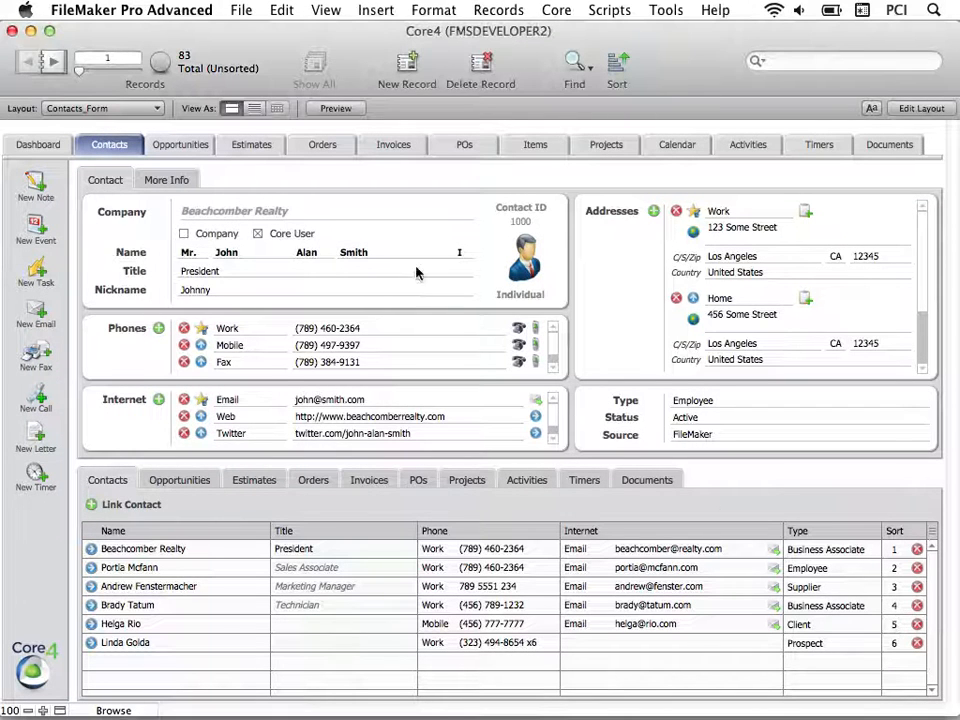
Run Contact Import from the Address Book Manipulator preferences, growing contacts from 83 to 87.
click(556, 10)
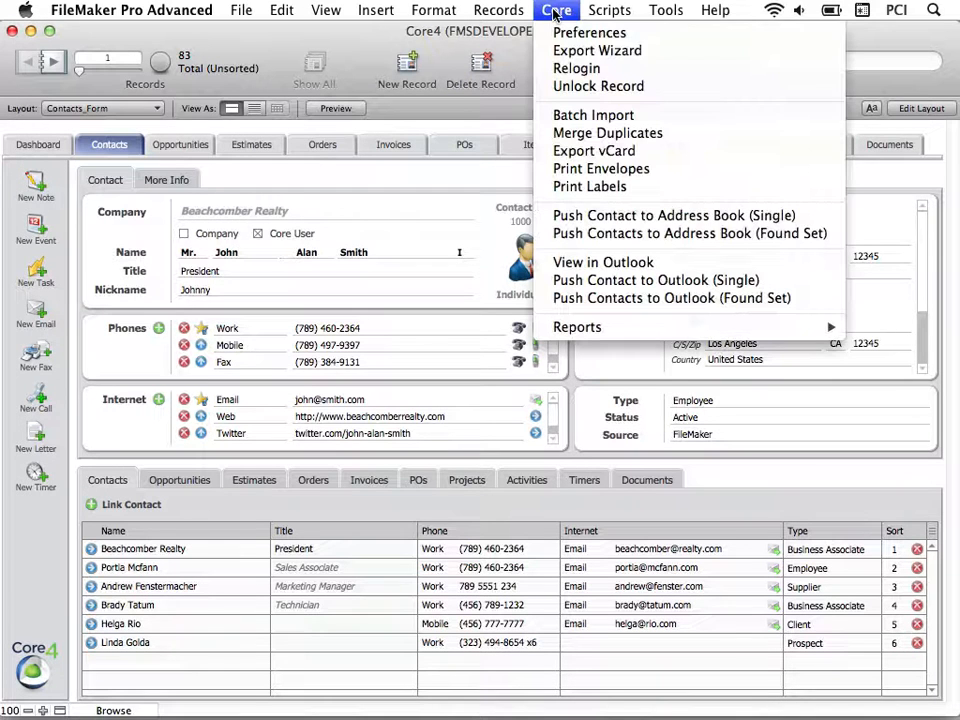
click(636, 37)
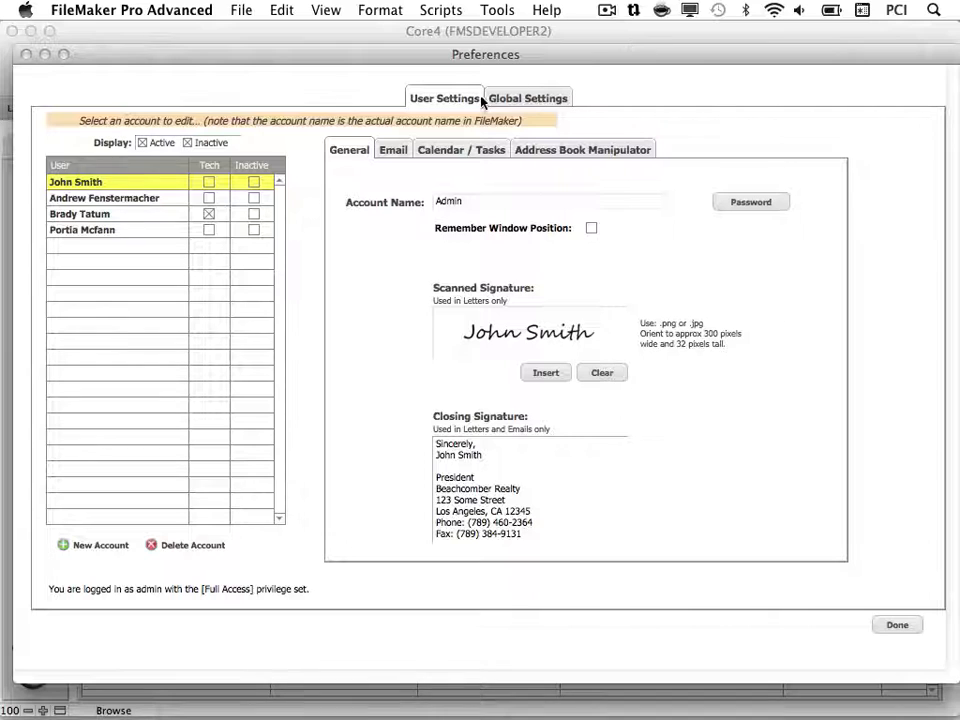
click(655, 150)
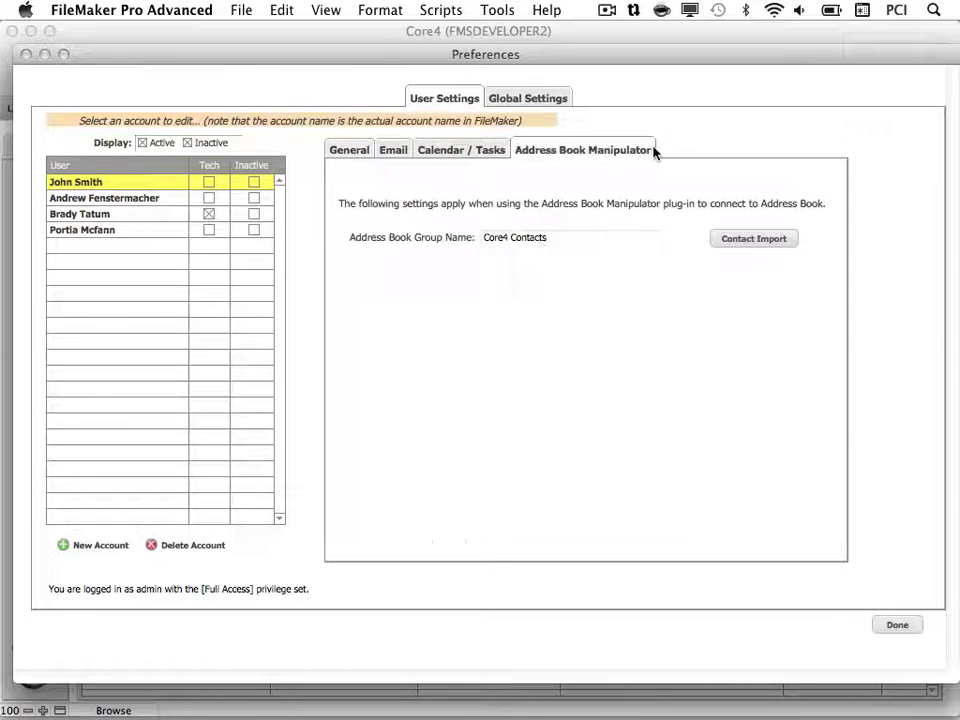
click(786, 242)
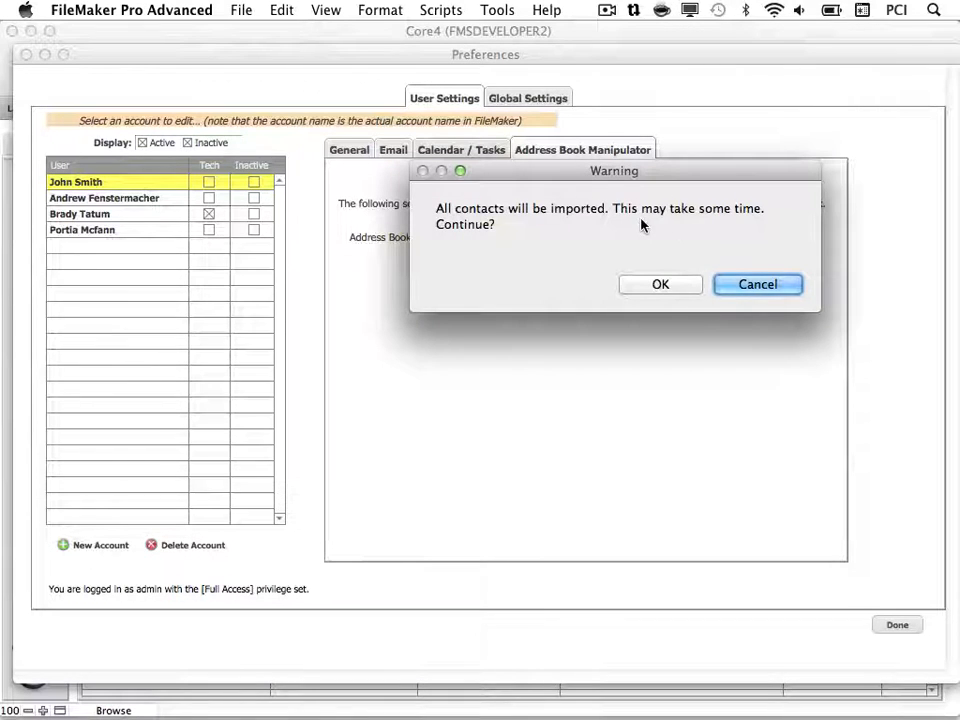
click(689, 290)
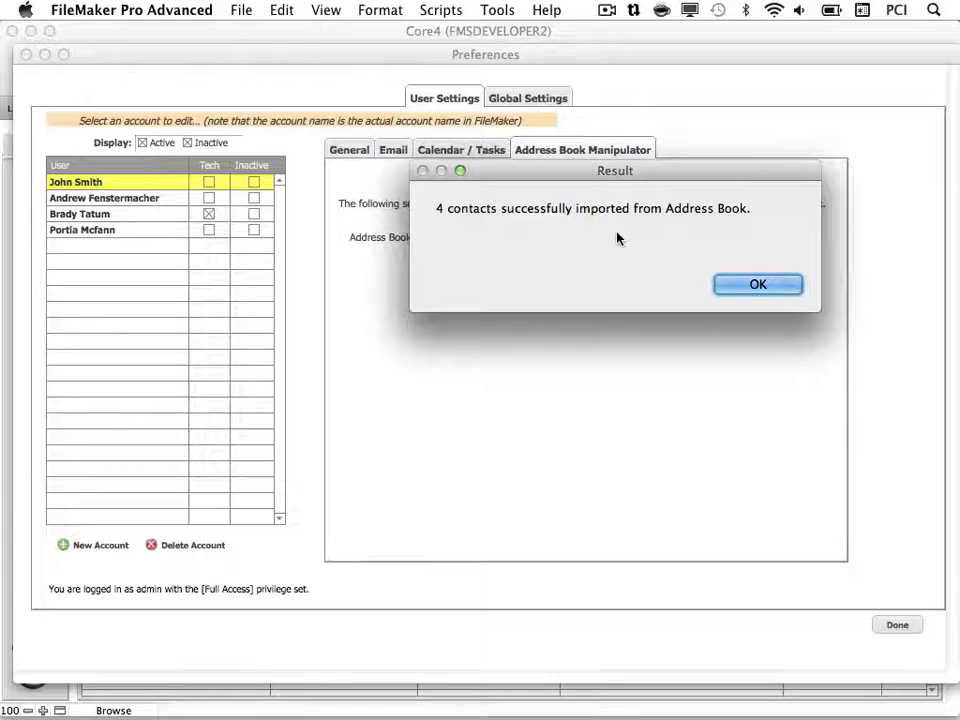
click(729, 286)
click(913, 627)
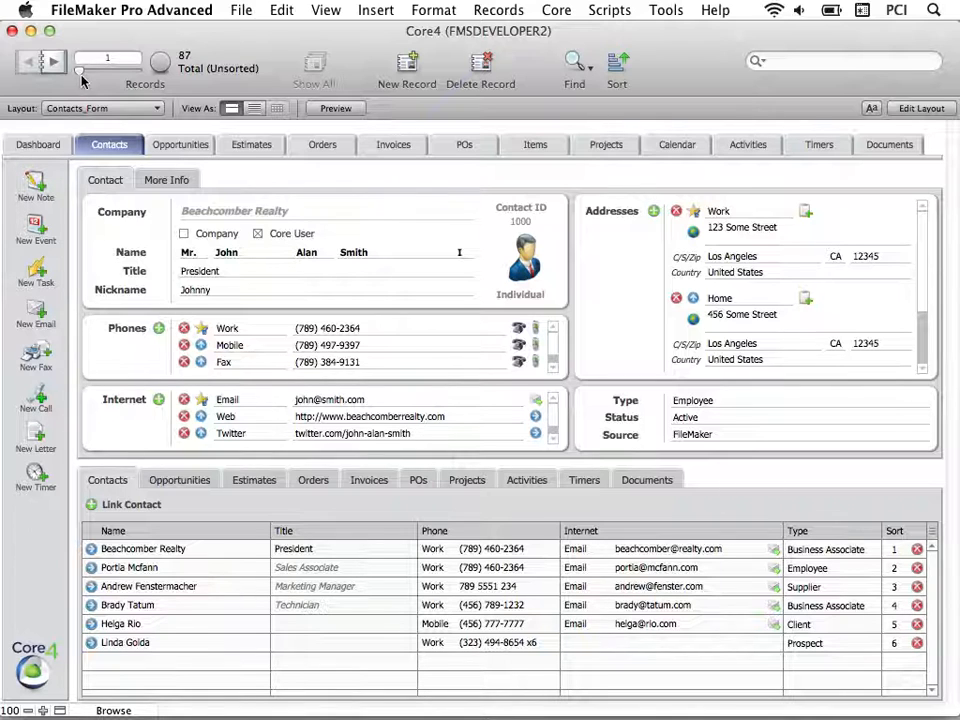
Move to the last contact, record 87 for The Grid, Inc.
drag(81, 75, 103, 76)
drag(127, 77, 135, 75)
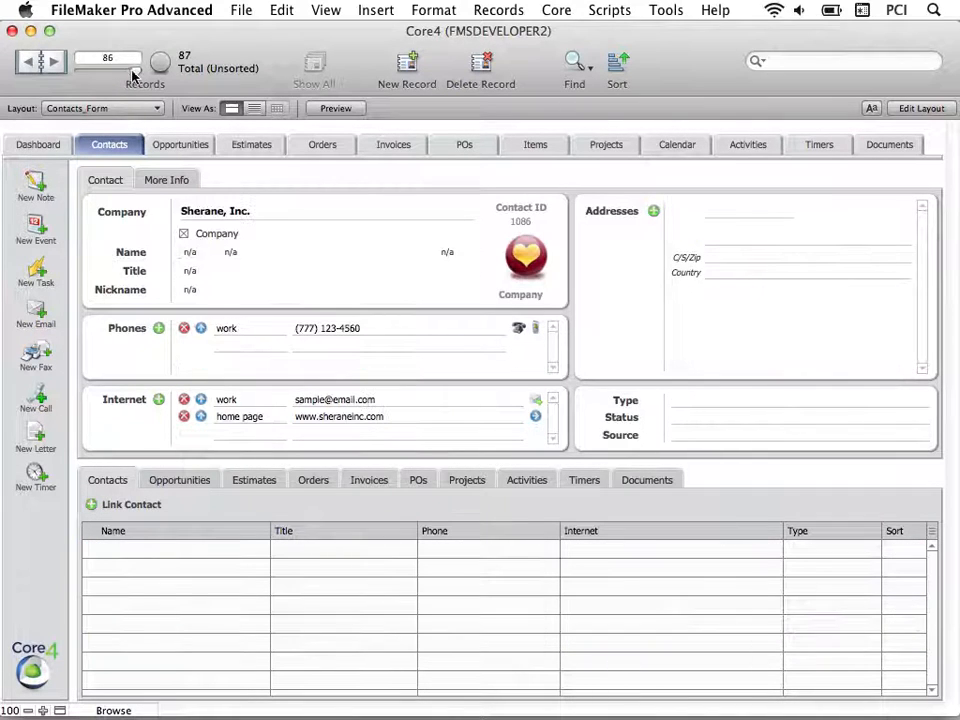
click(56, 62)
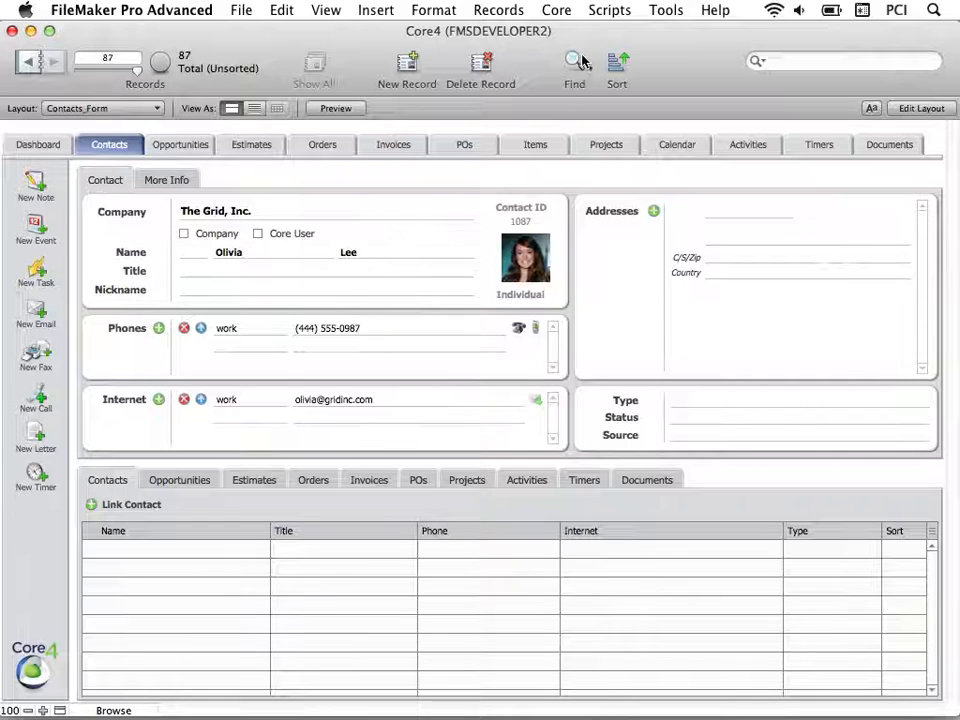
Search the contacts for Type Internal.
key(super+f)
click(704, 400)
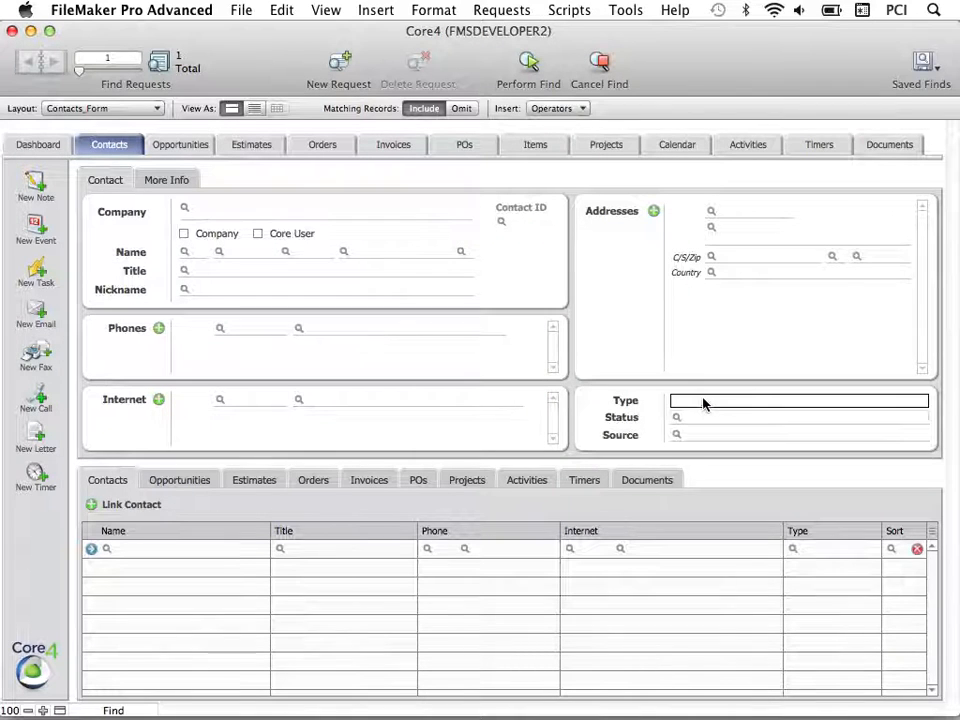
click(700, 435)
key(Tab)
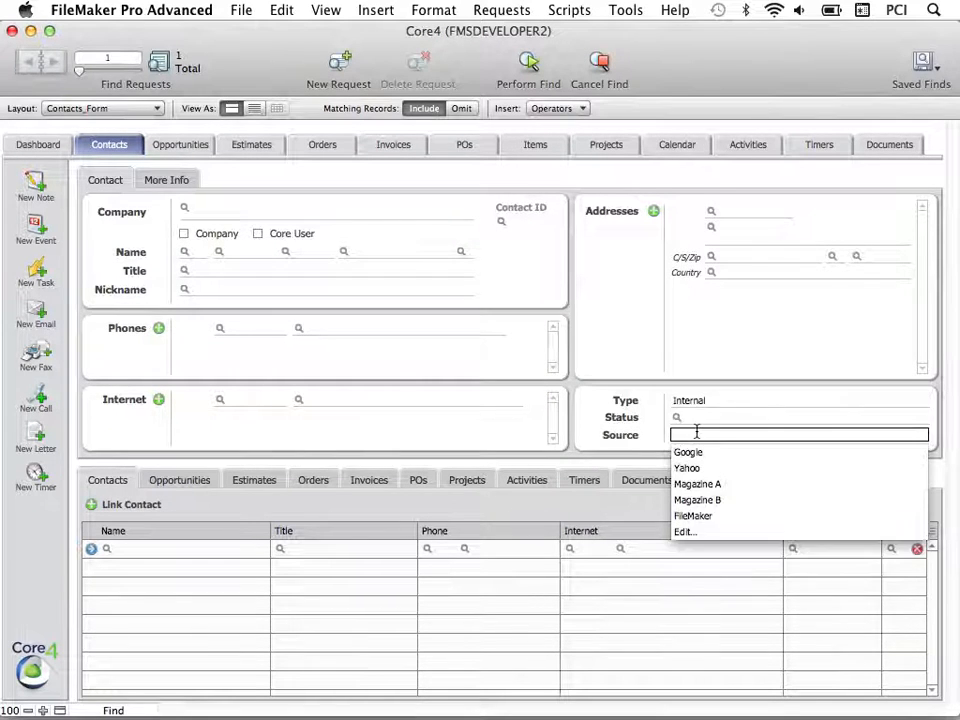
click(530, 62)
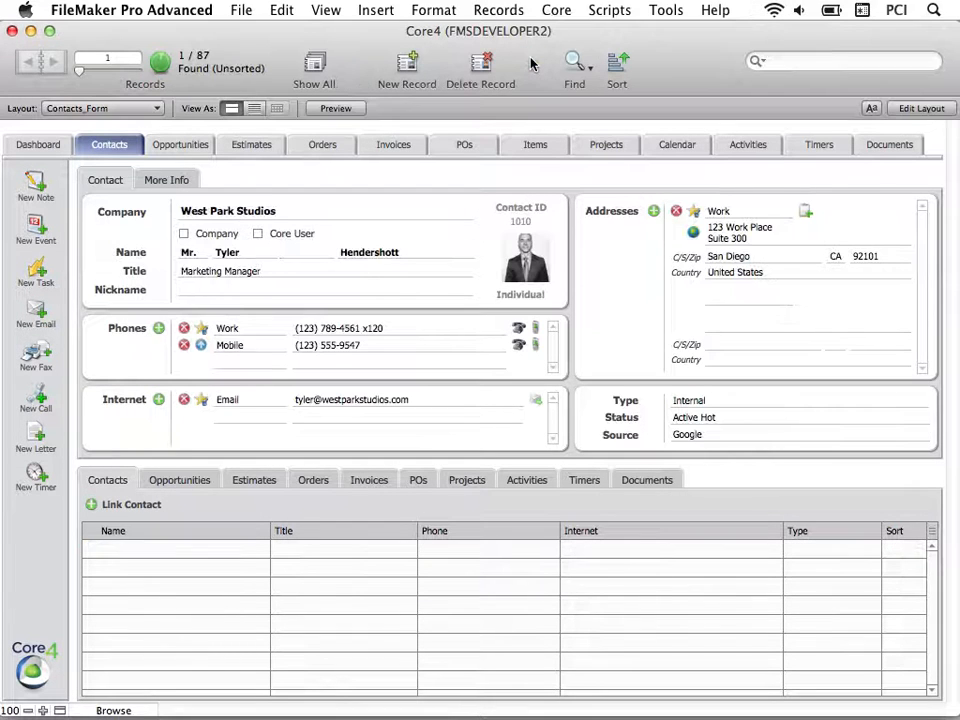
Push the West Park Studios contact to Address Book (Single) and switch to Address Book.
click(560, 10)
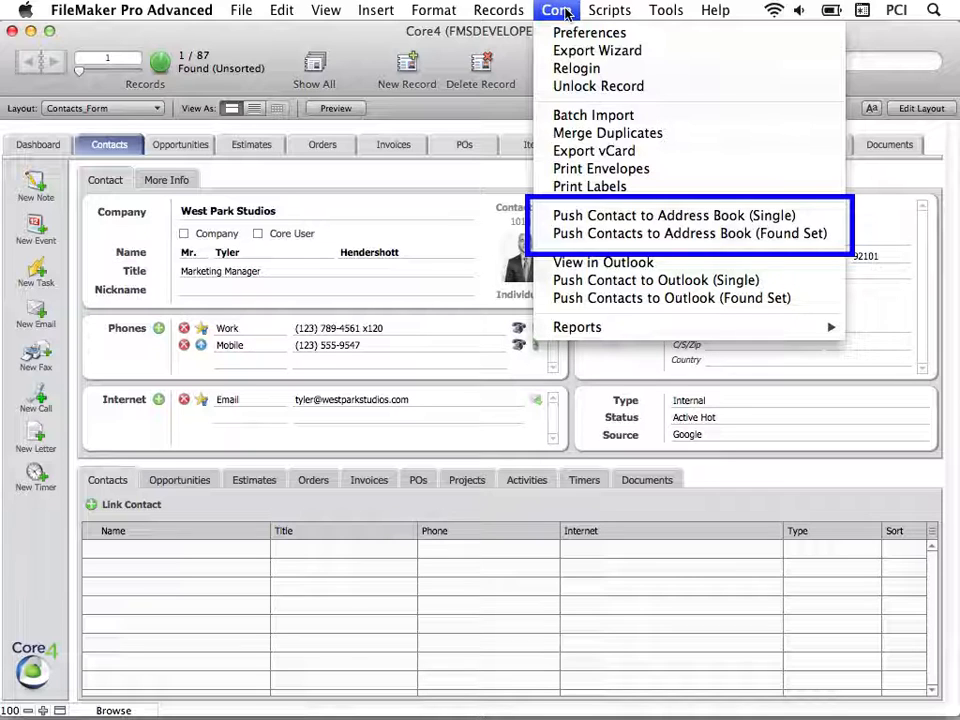
click(637, 222)
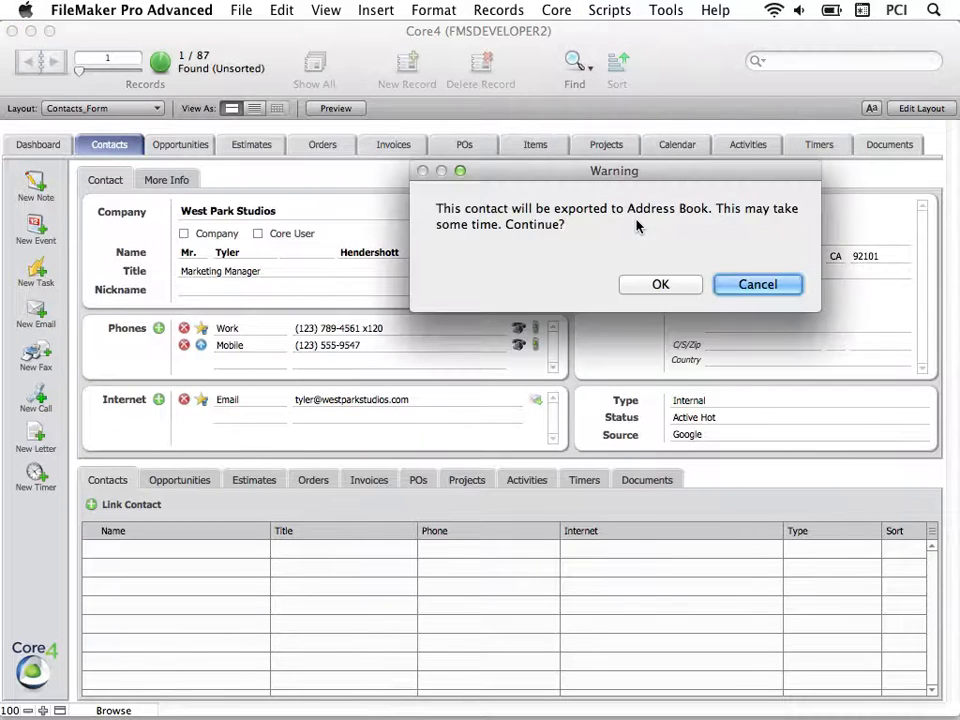
click(662, 284)
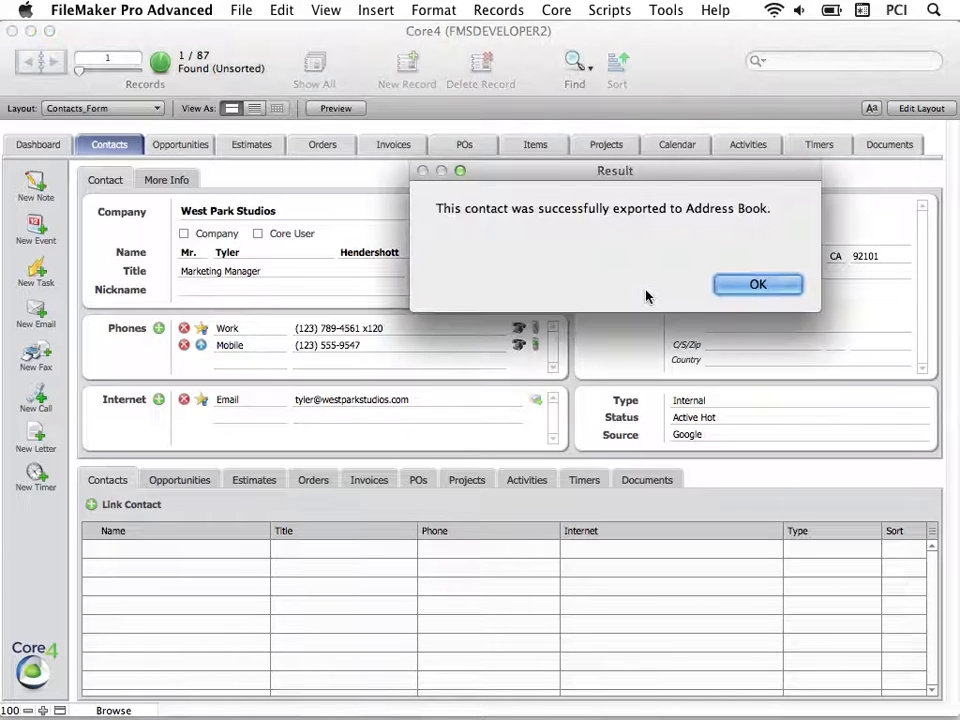
click(746, 289)
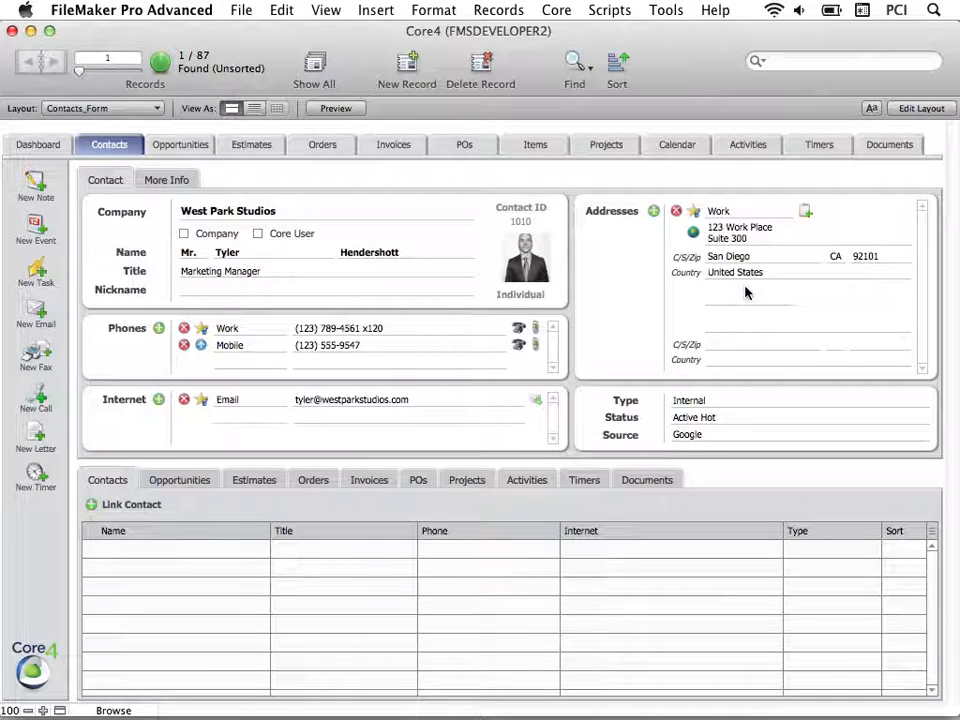
click(545, 683)
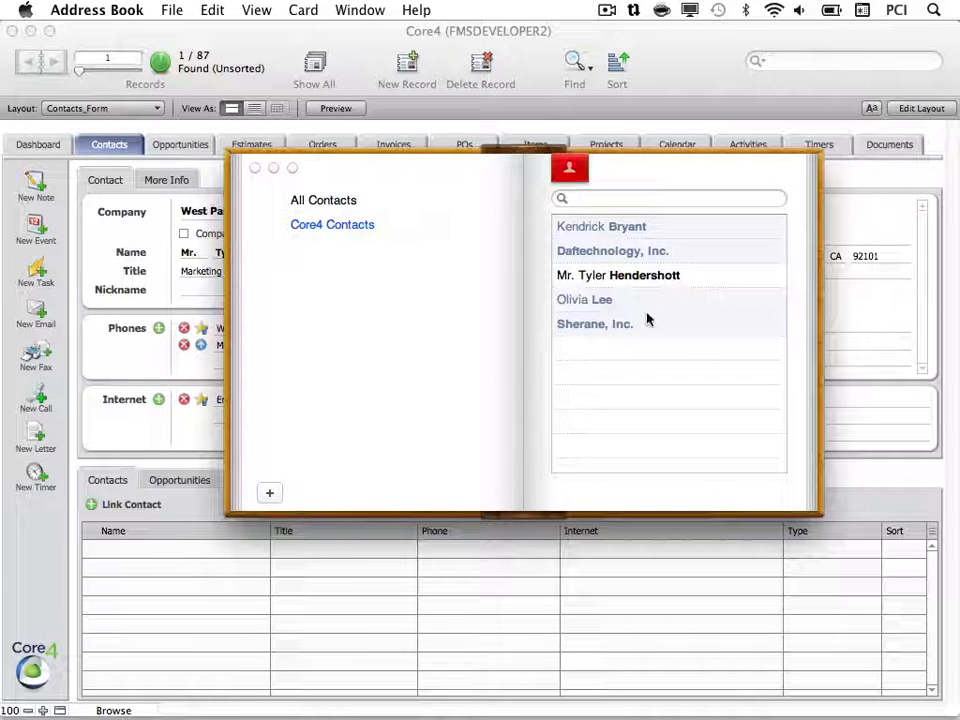
Show West Park Studios' full card in Core4 Contacts, then go back to FileMaker.
click(654, 279)
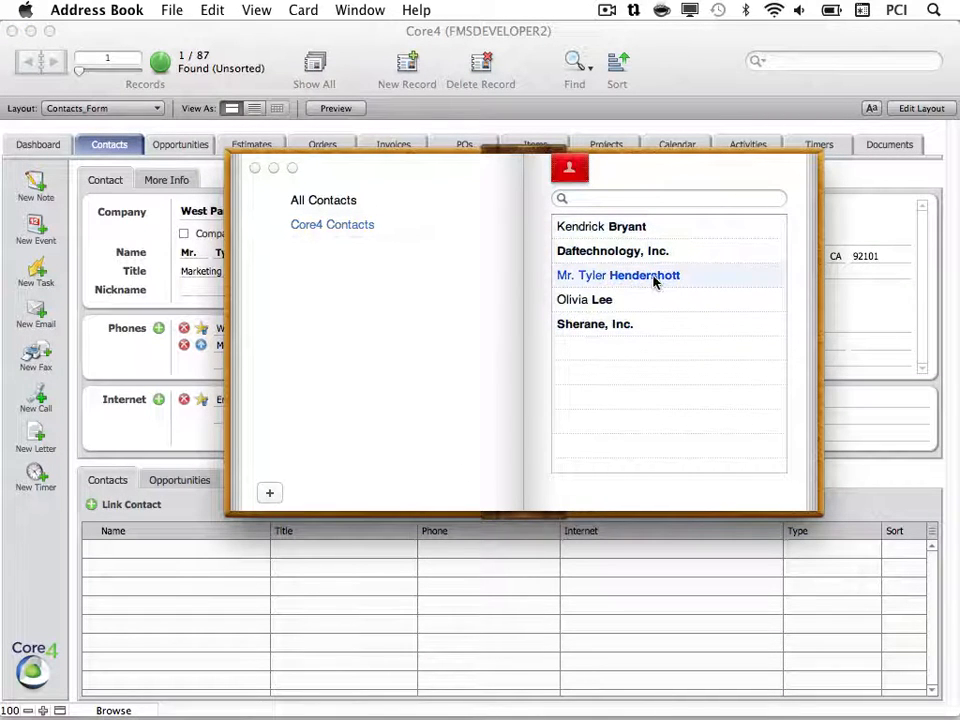
click(571, 170)
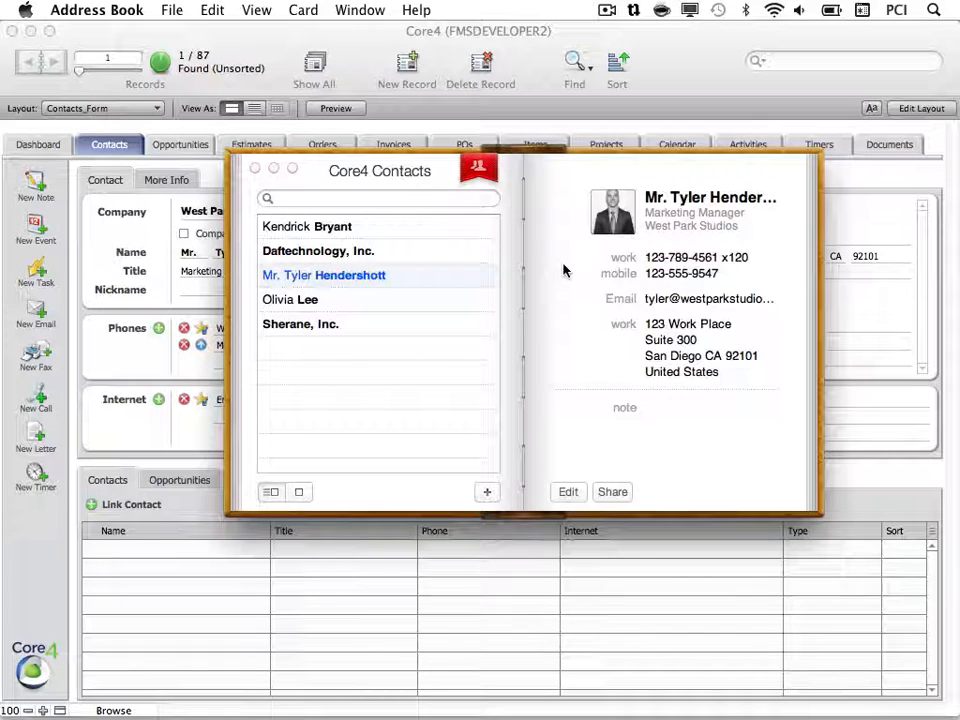
click(667, 86)
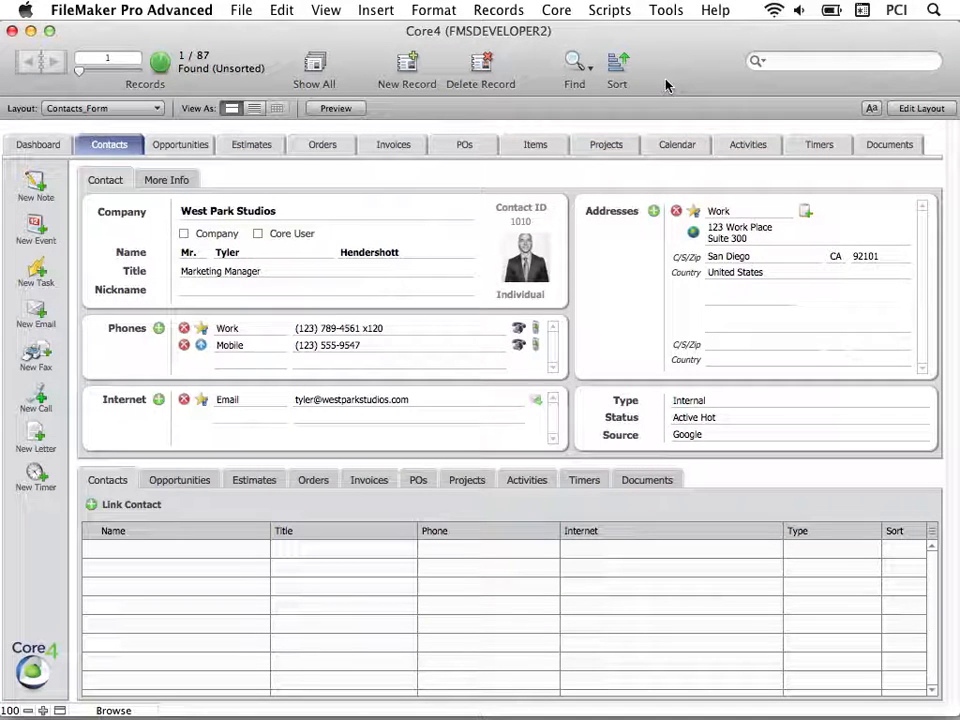
Find all contacts whose Type is Client.
click(578, 80)
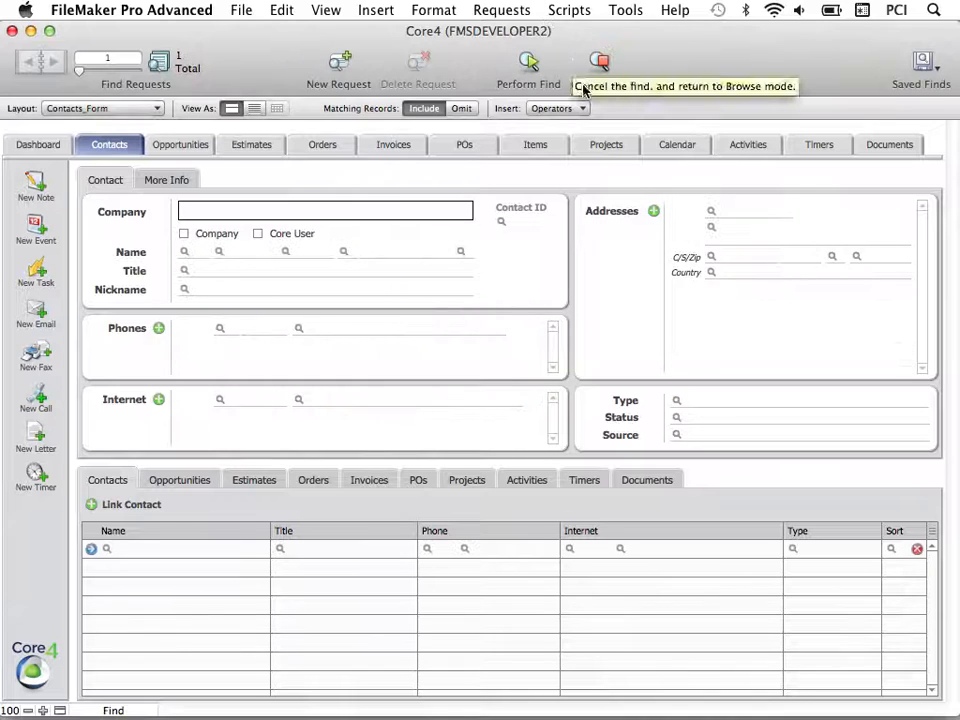
click(699, 403)
key(Escape)
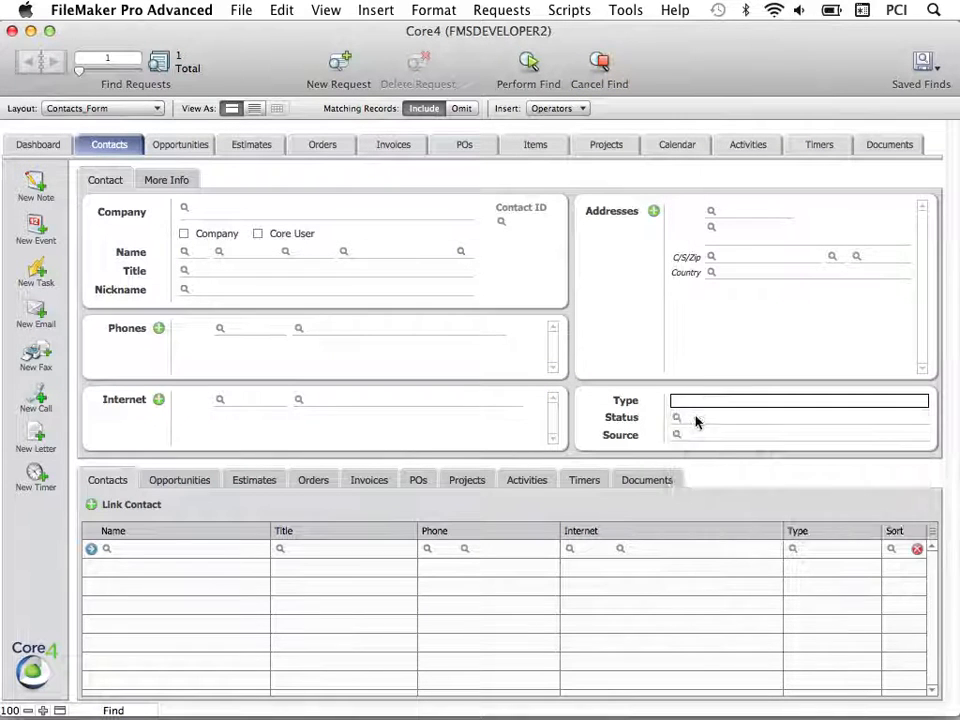
click(697, 420)
click(527, 61)
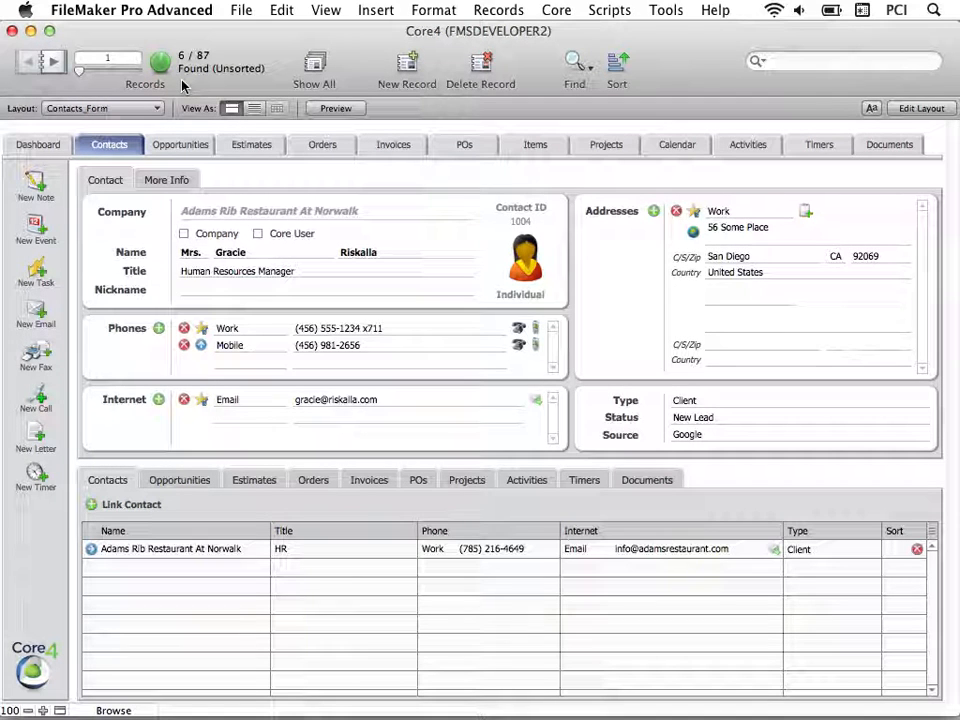
Push the found set of 6 Client contacts to Address Book.
click(557, 11)
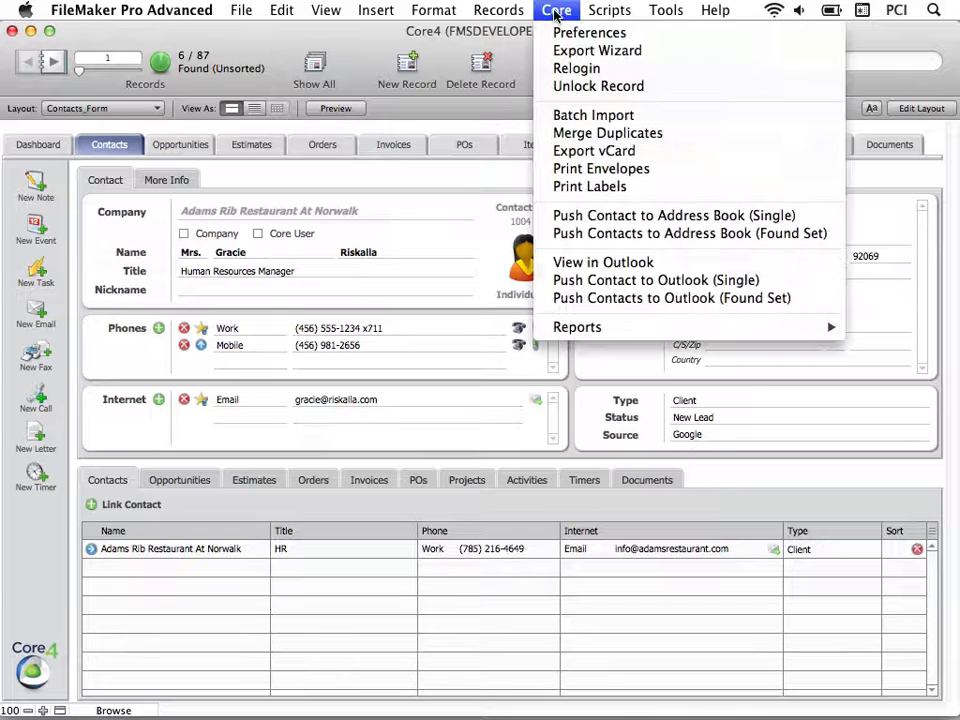
click(834, 236)
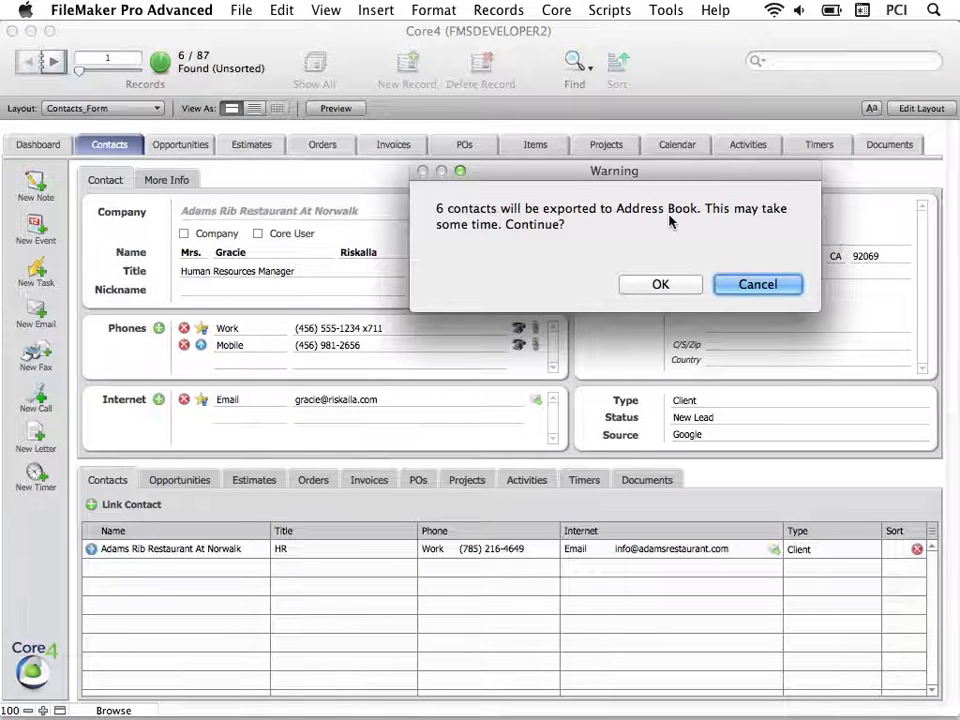
click(668, 284)
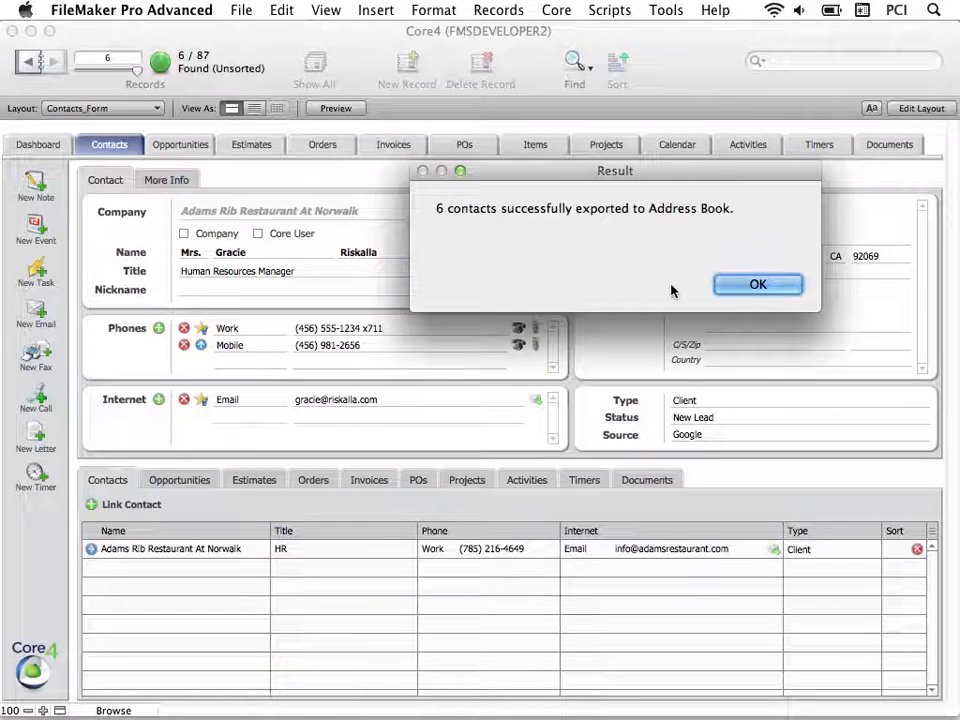
click(737, 287)
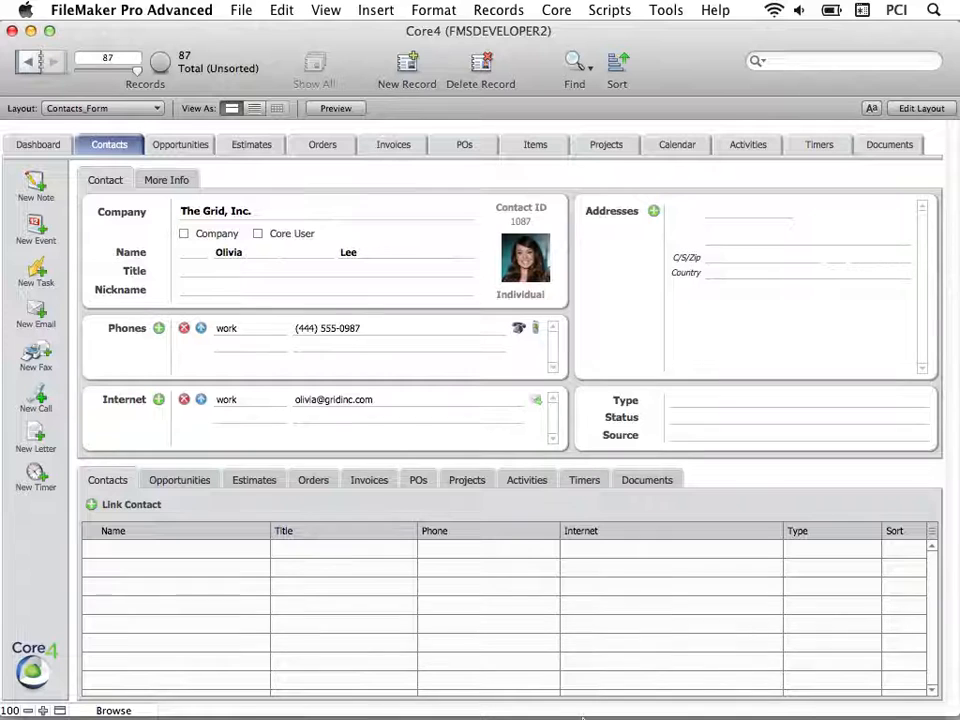
Open Address Book and view the first few newly exported contact cards in Core4 Contacts.
mouse_move(533, 712)
click(536, 690)
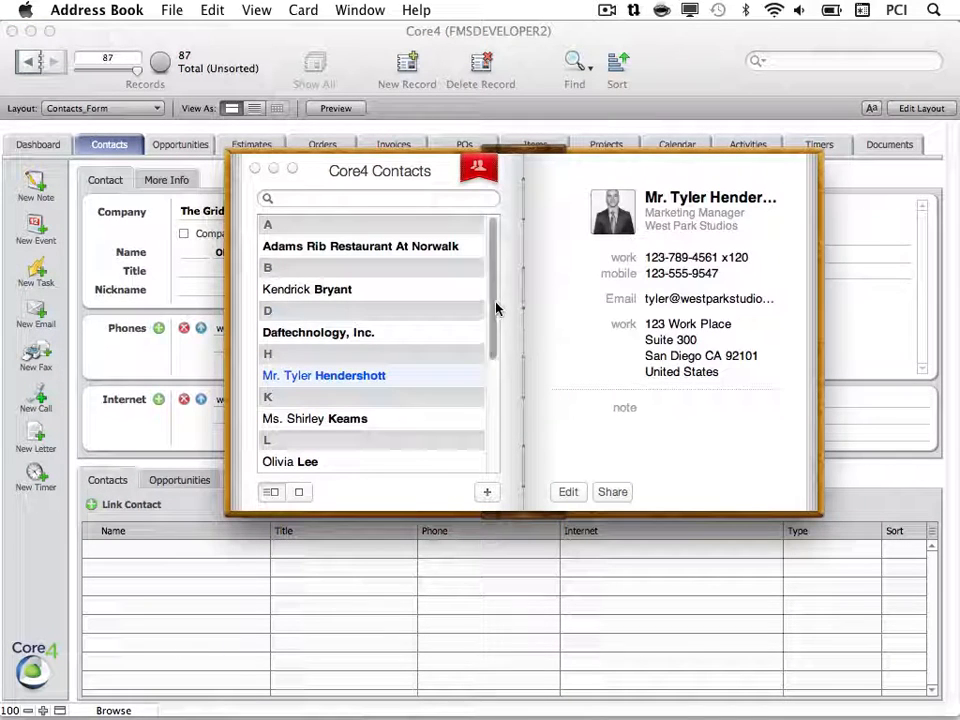
drag(493, 300, 495, 377)
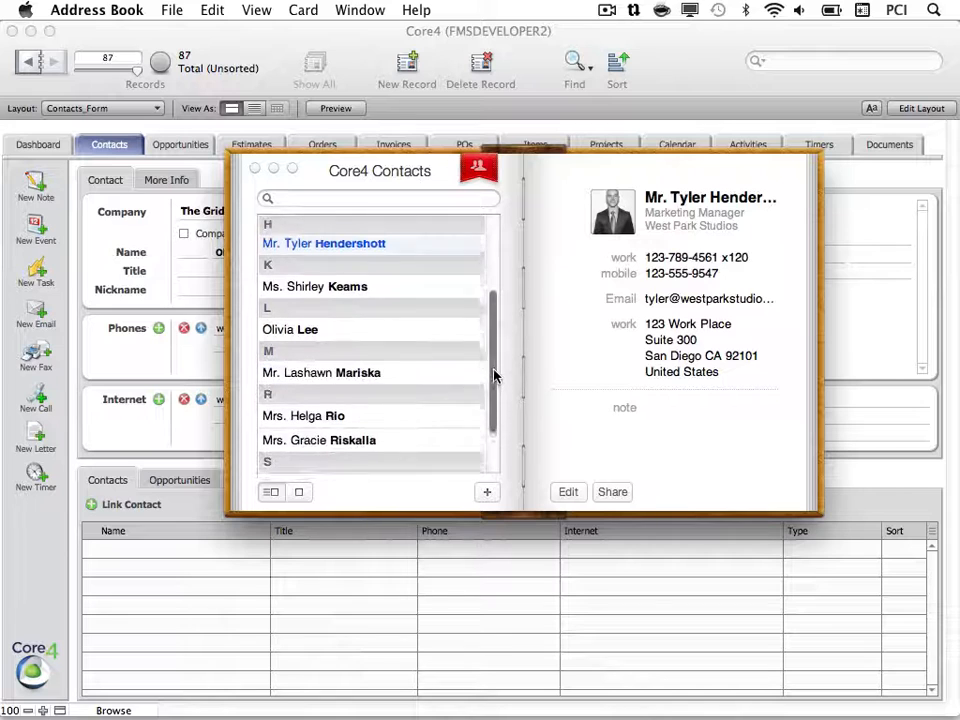
click(368, 278)
click(371, 406)
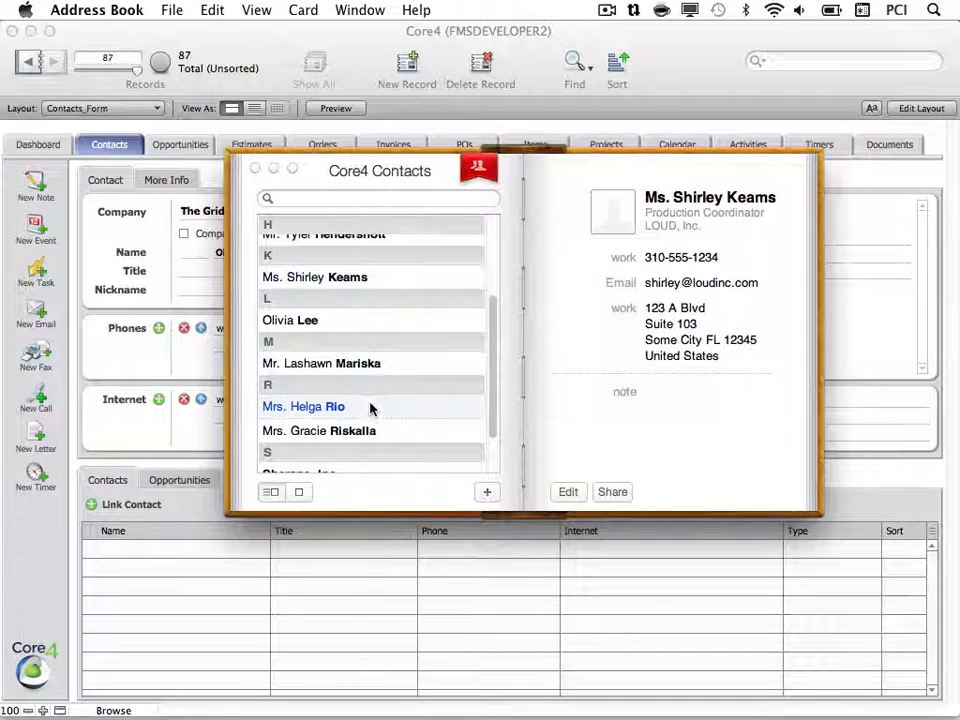
click(370, 430)
View the Transport Workers card and another individual contact, then switch back to FileMaker.
drag(491, 388, 476, 441)
click(463, 459)
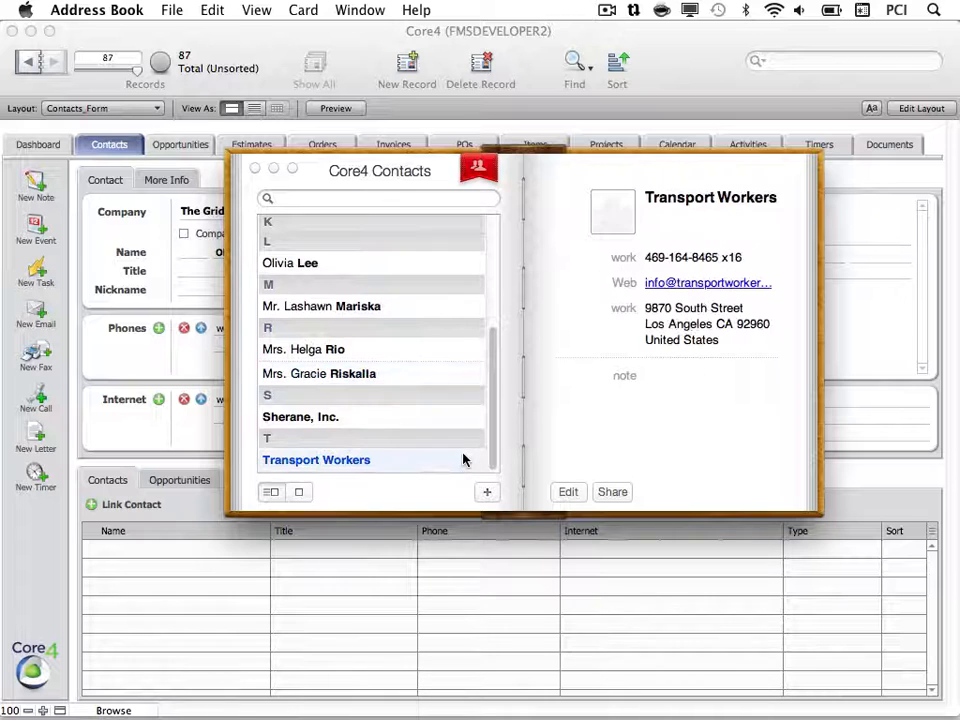
click(444, 349)
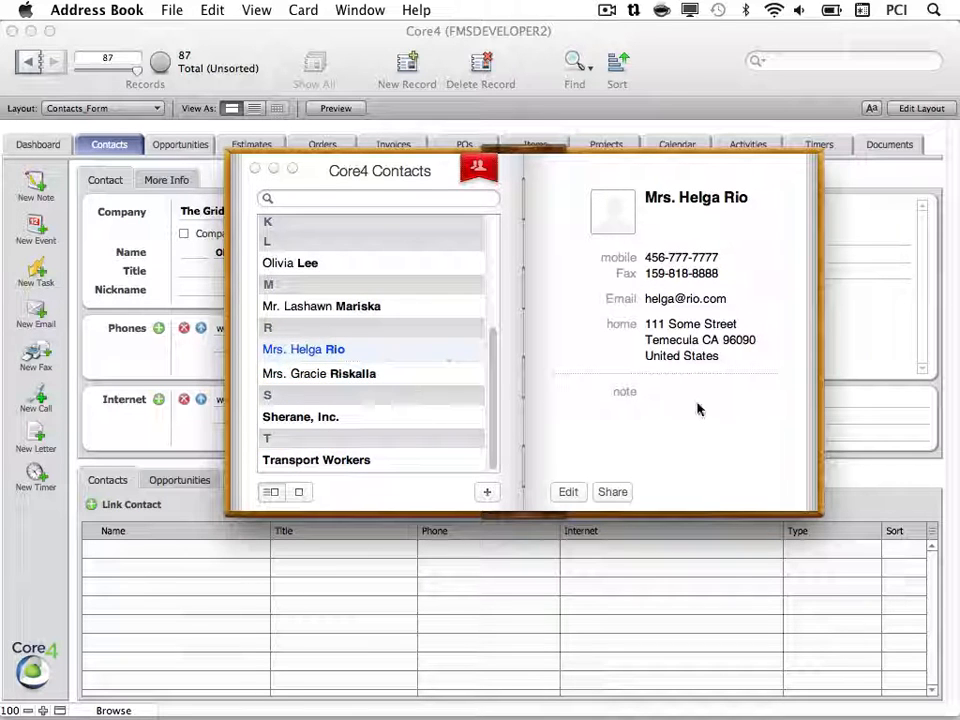
click(658, 78)
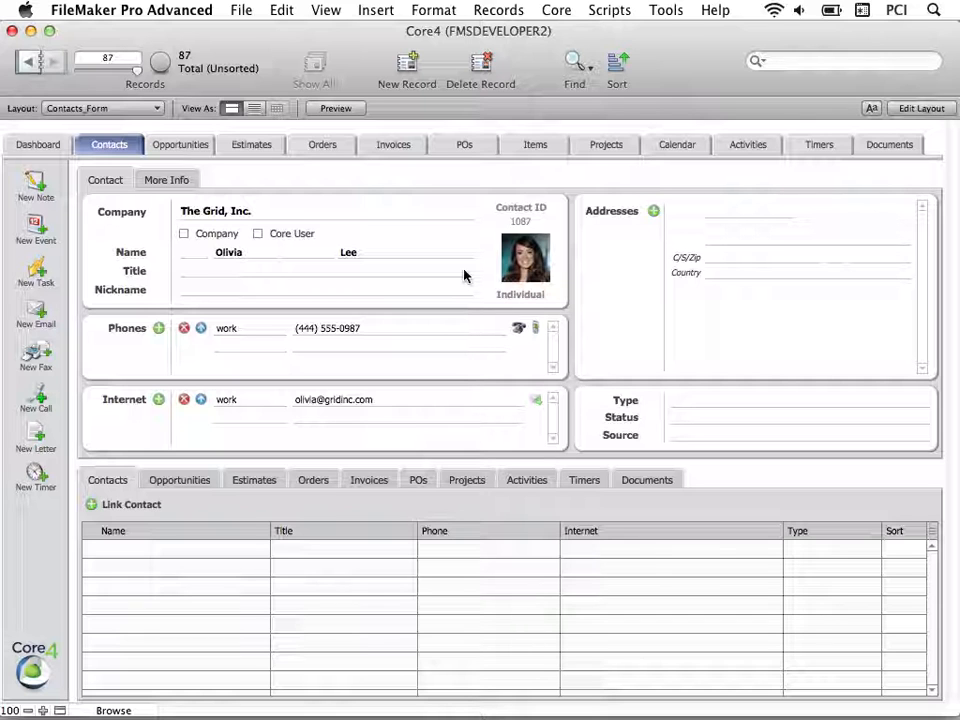
Open Core4 Preferences at the Address Book Manipulator settings, with group name Core4 Contacts.
click(553, 12)
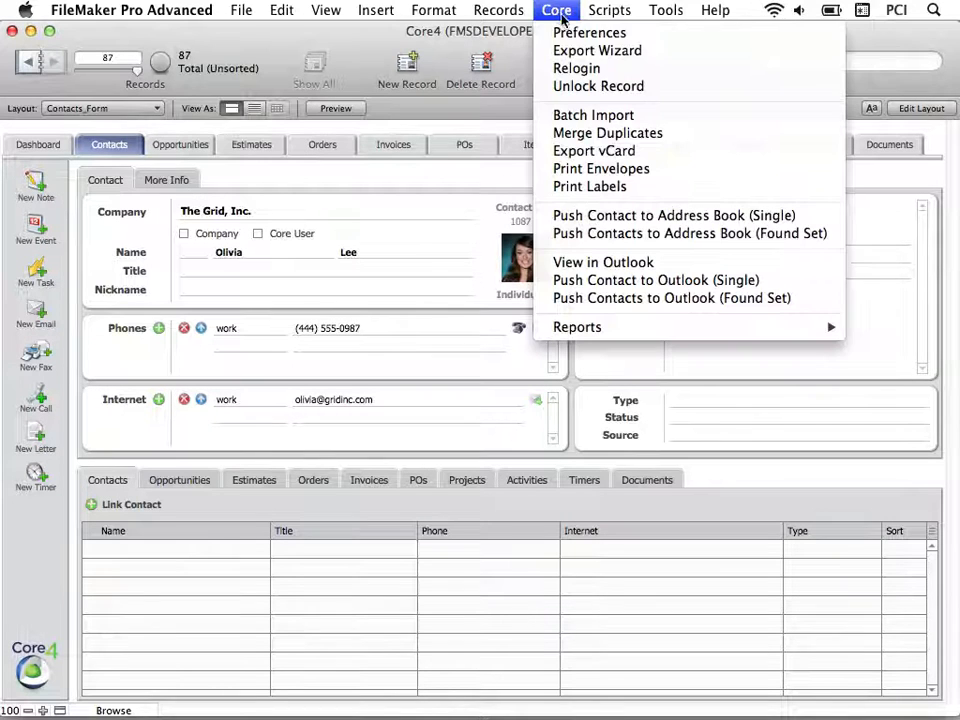
click(568, 33)
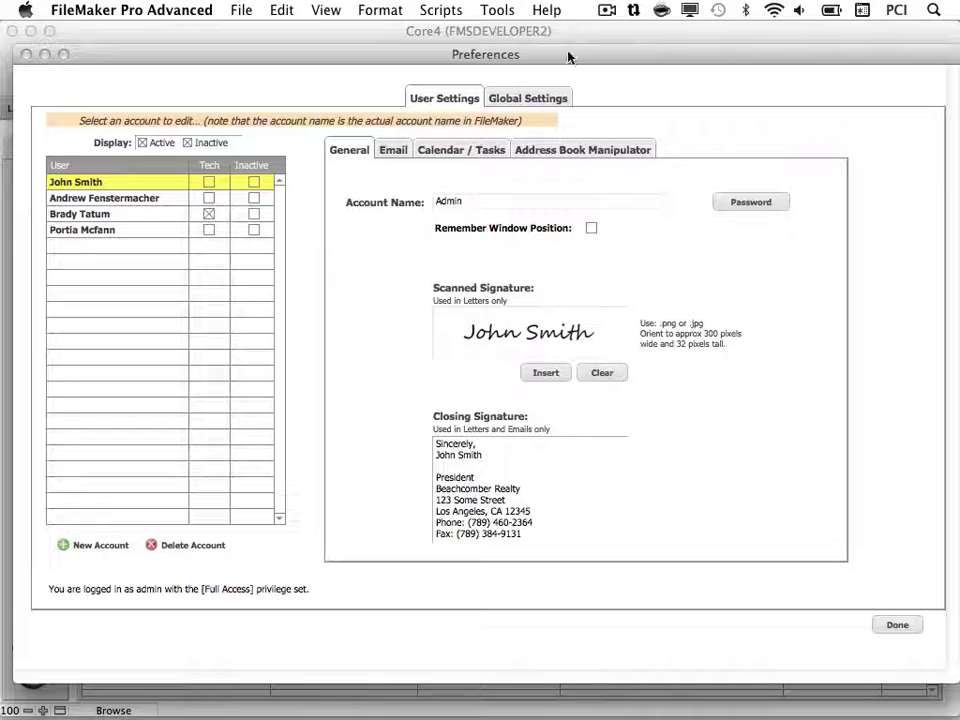
click(592, 150)
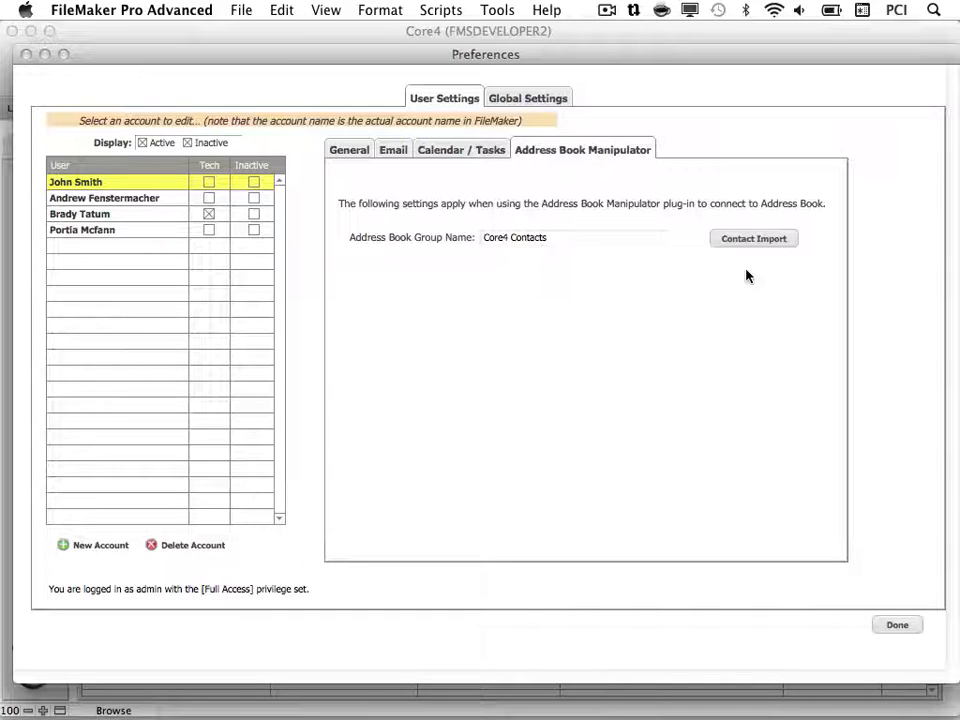